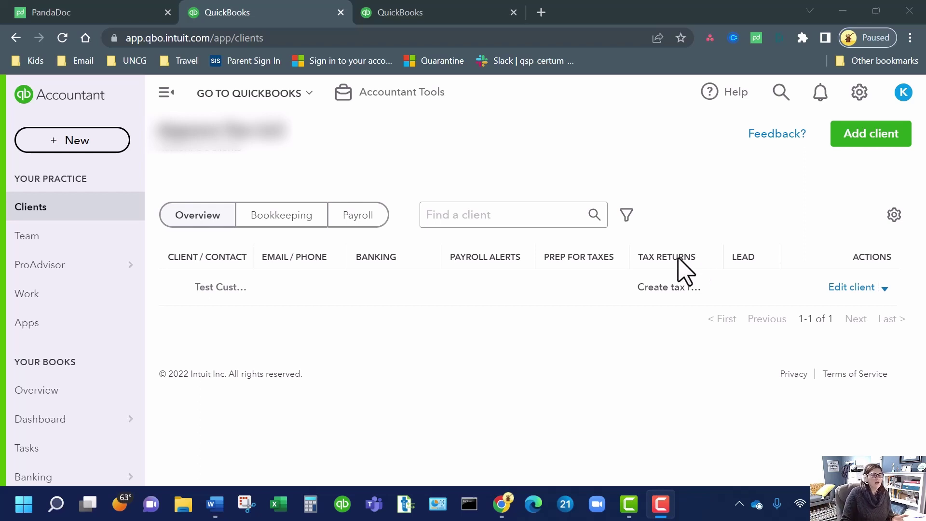
- Switch back to the PandaDoc workspace in the browser
click(126, 14)
click(126, 14)
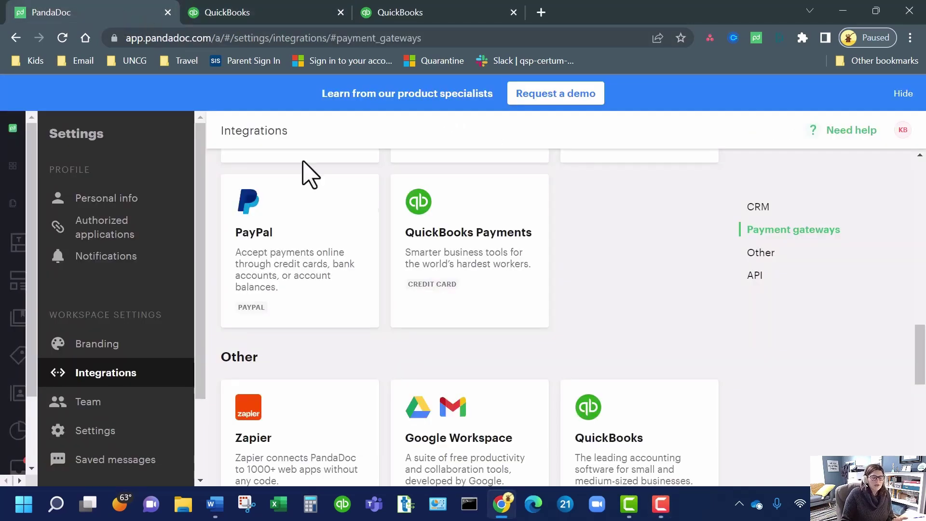
scroll(622, 341, up, 10)
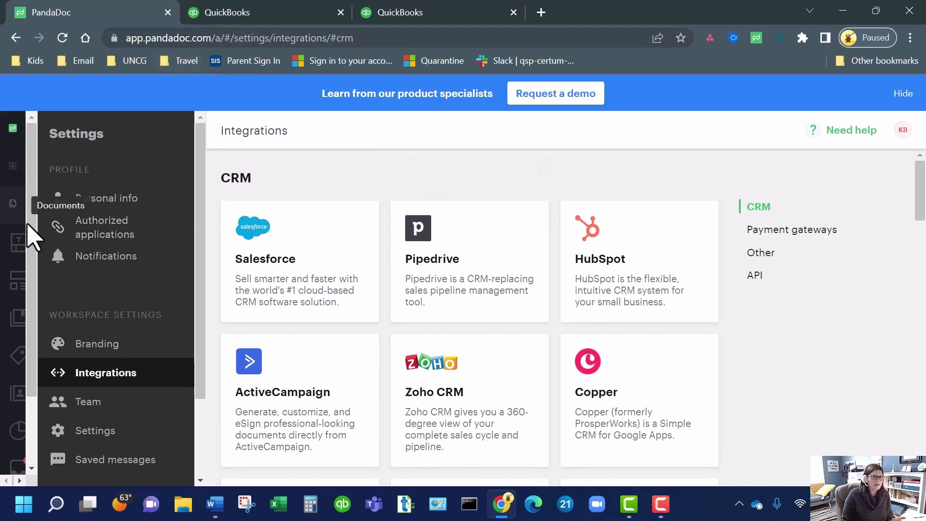
- Review the dashboard's status tiles showing 2 drafts, 1 sent and recent Estimate 1001 drafts
click(16, 248)
click(20, 170)
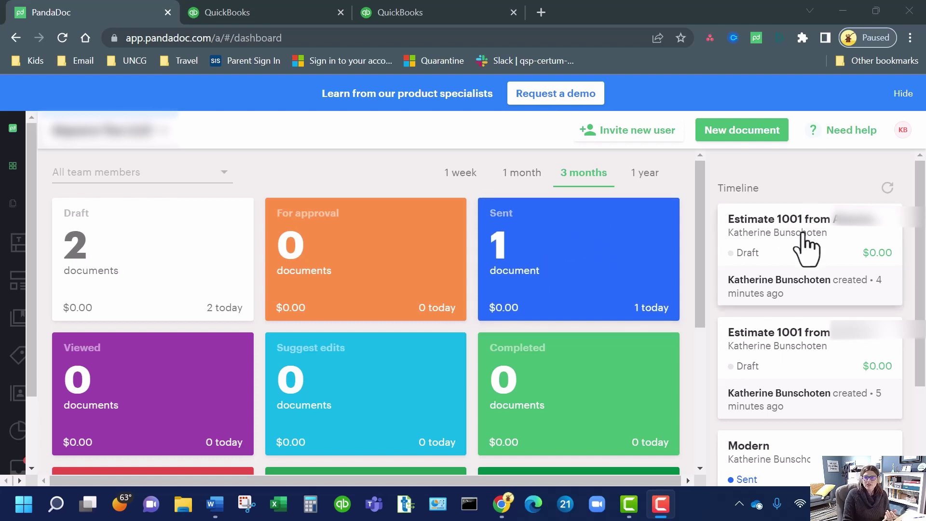
scroll(806, 279, down, 3)
scroll(811, 350, up, 3)
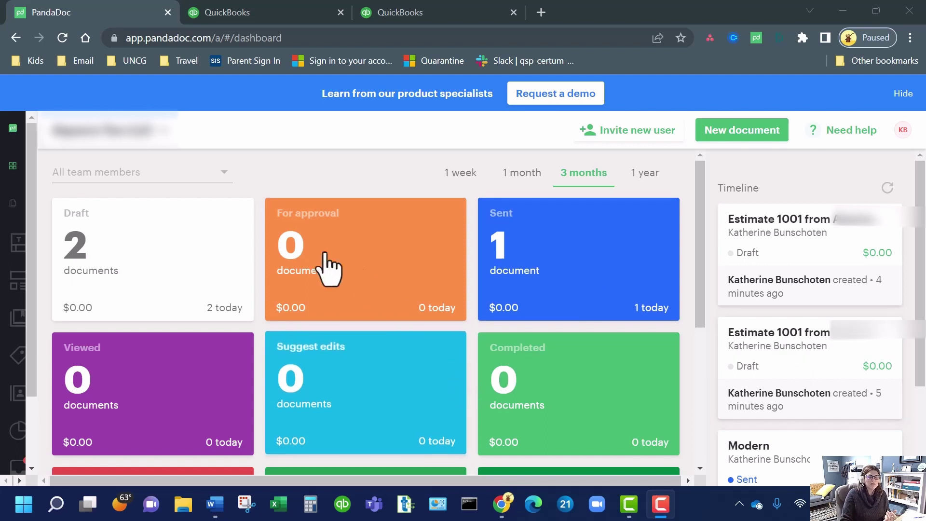
scroll(271, 311, down, 3)
scroll(271, 312, down, 3)
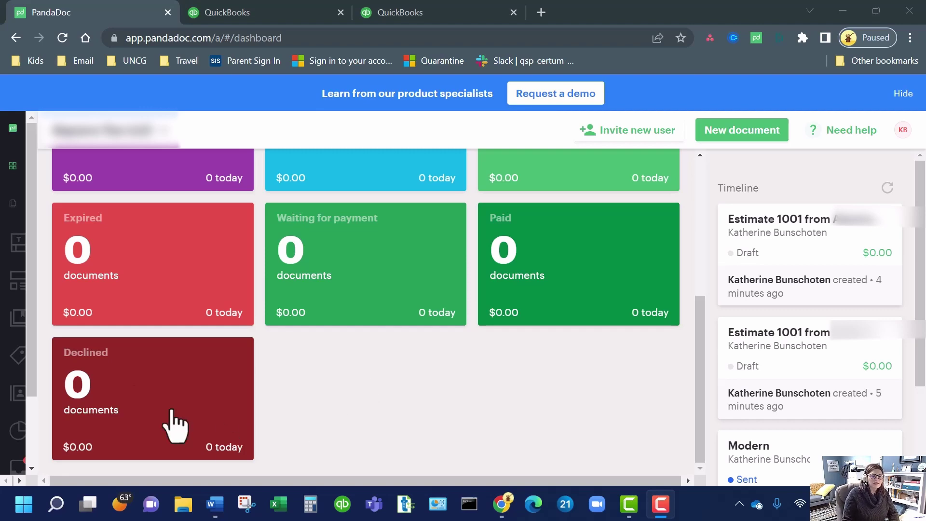
scroll(384, 287, up, 5)
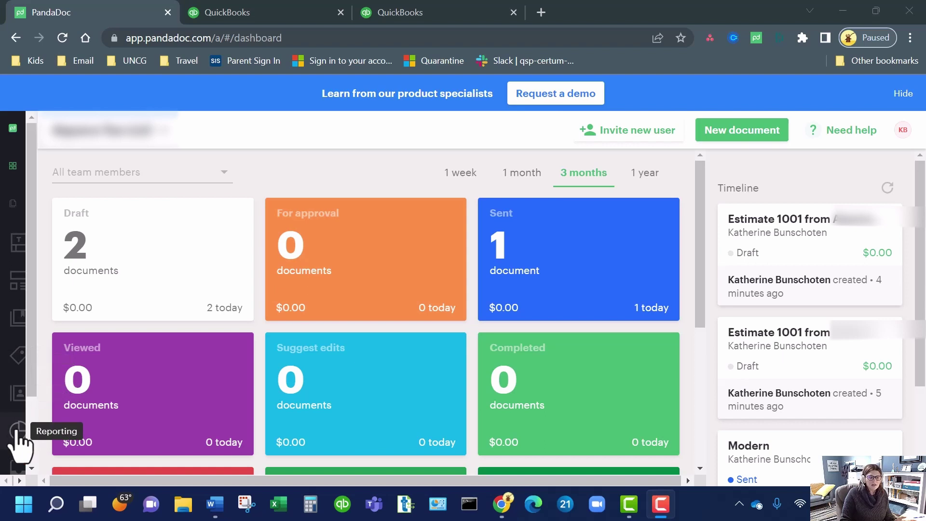
- Check the Inbox's single CC'd Modern document, then open Settings at Personal info
scroll(19, 436, down, 2)
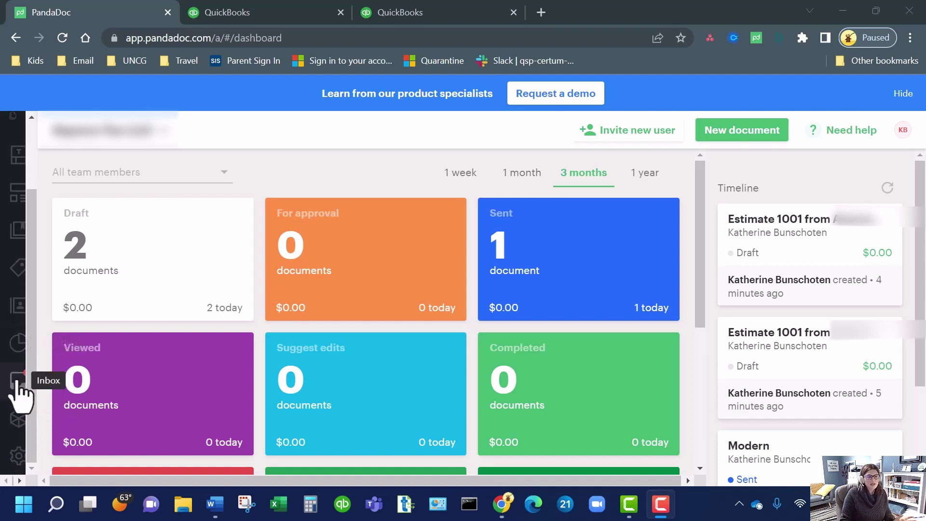
click(18, 381)
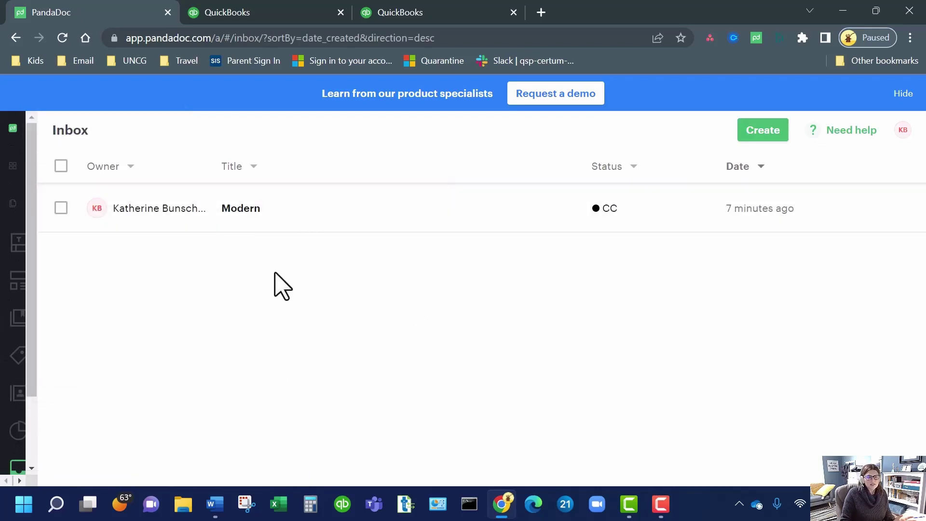
scroll(29, 415, down, 2)
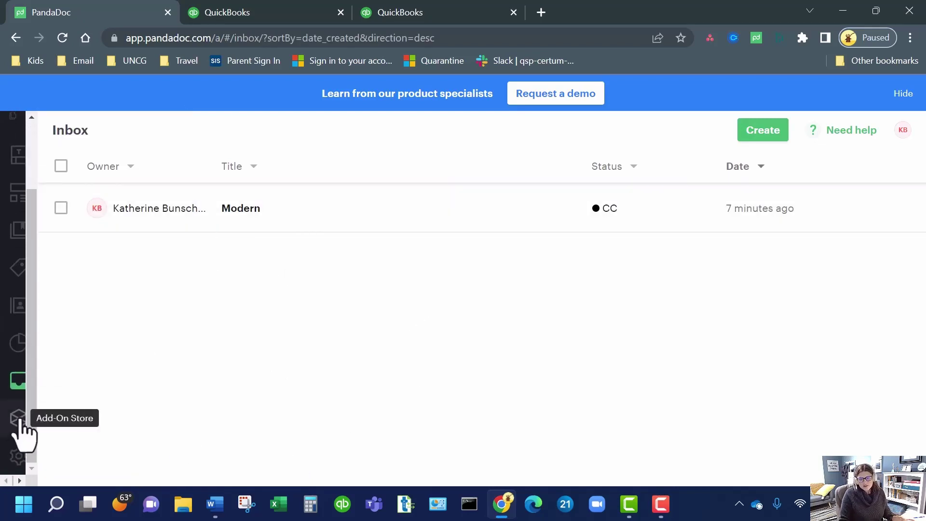
click(17, 456)
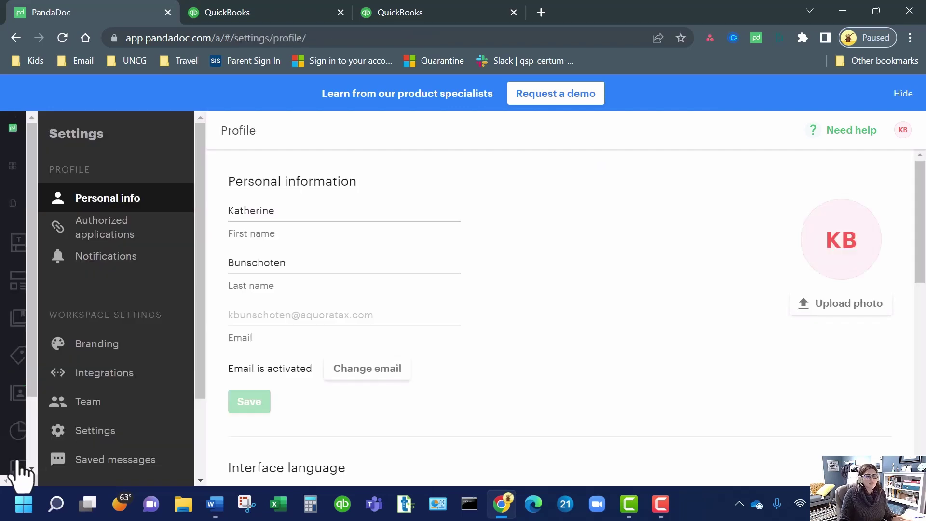
- Browse Integrations past the CRM cards to the Stripe, Square, Authorize.net, PayPal and QuickBooks Payments gateways
click(126, 379)
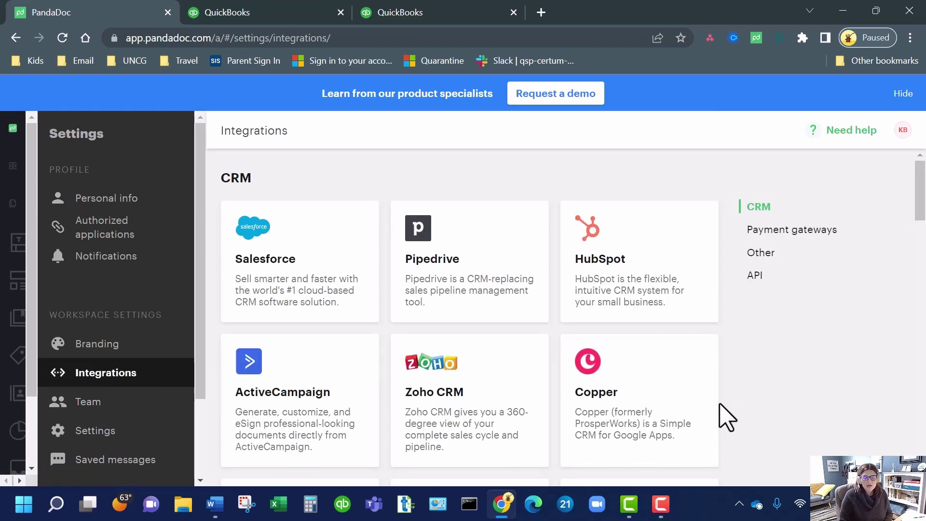
scroll(693, 397, down, 7)
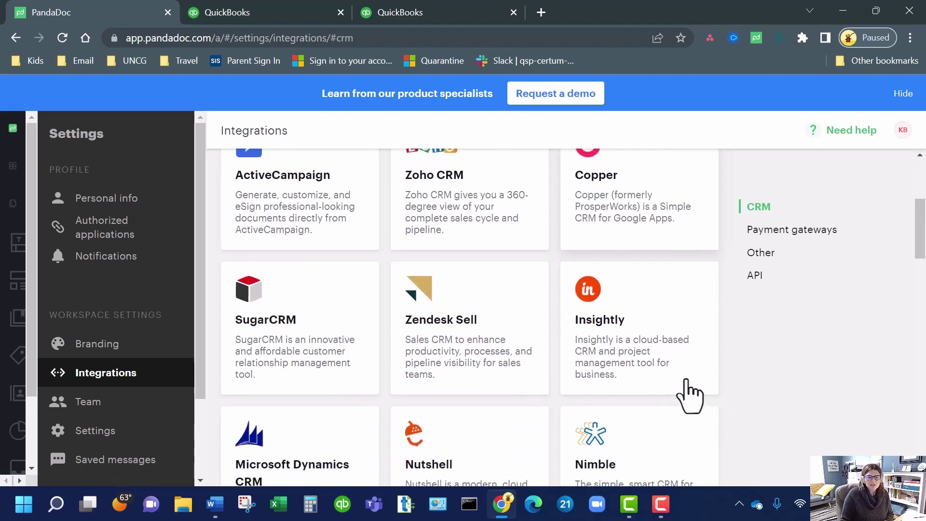
scroll(691, 394, down, 2)
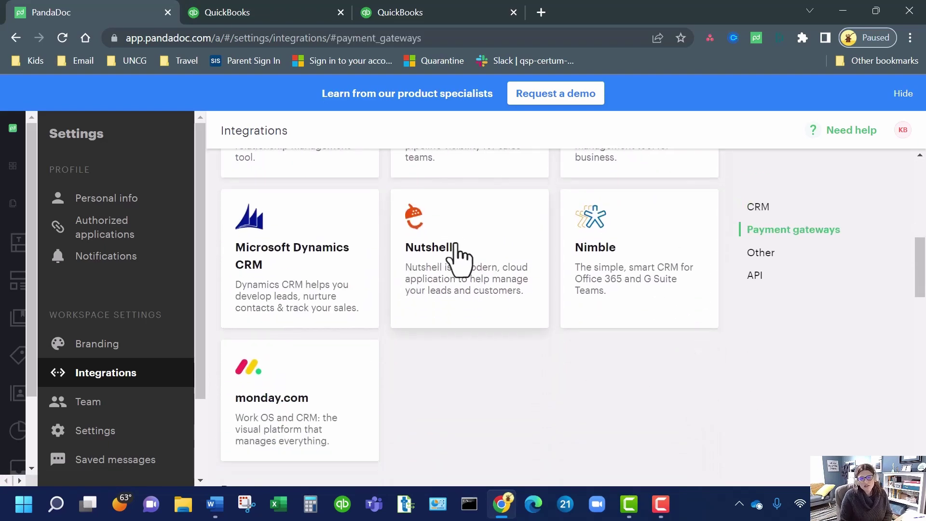
scroll(467, 275, up, 5)
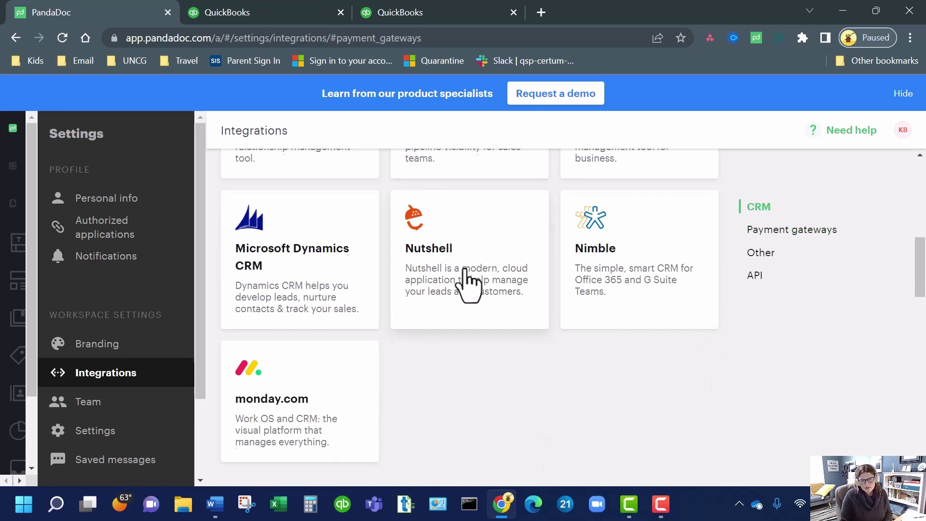
scroll(467, 285, down, 2)
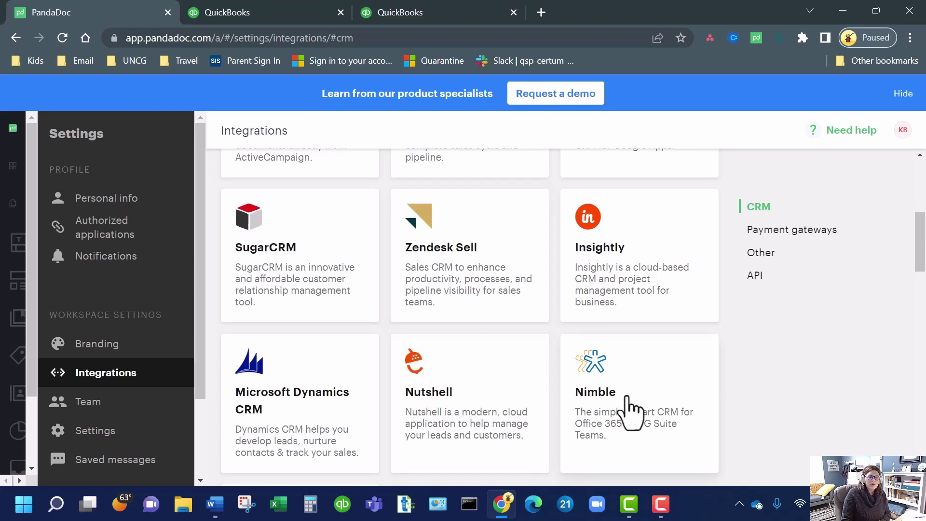
scroll(338, 376, up, 3)
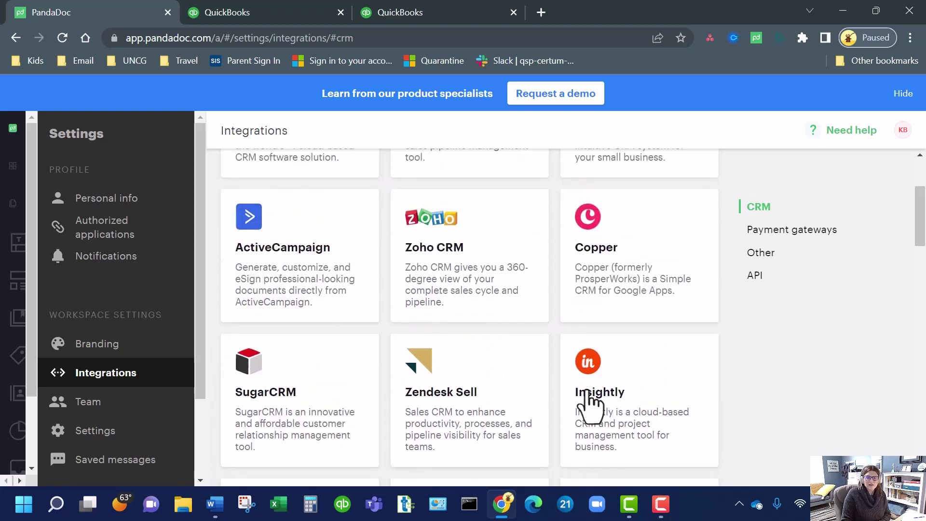
scroll(593, 340, up, 3)
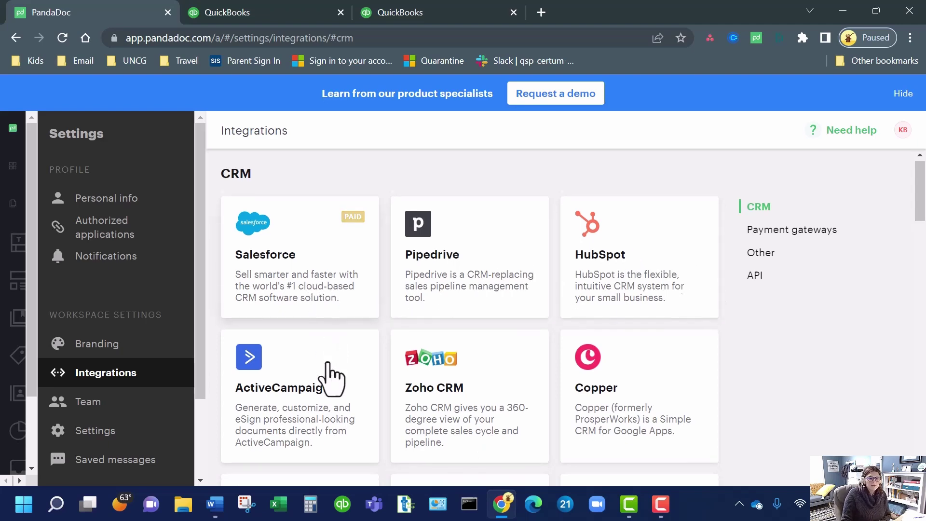
scroll(326, 376, down, 5)
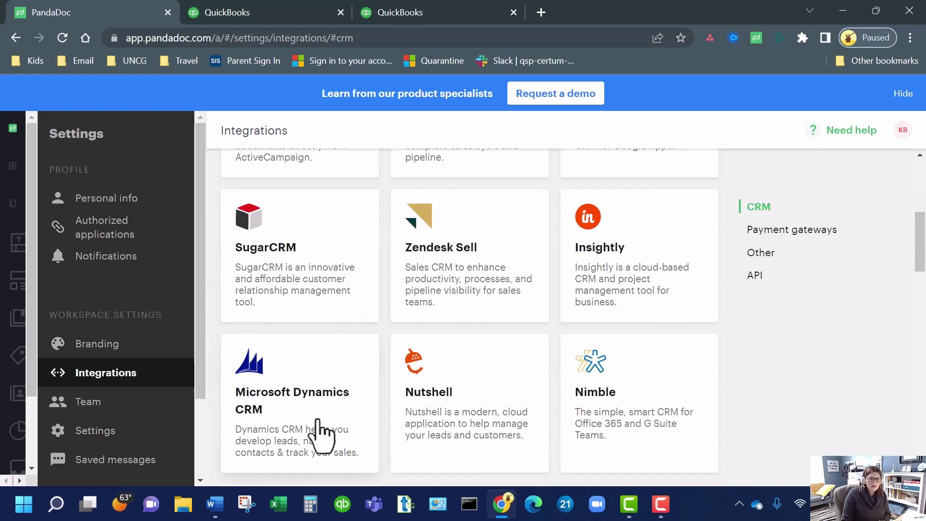
scroll(318, 432, down, 3)
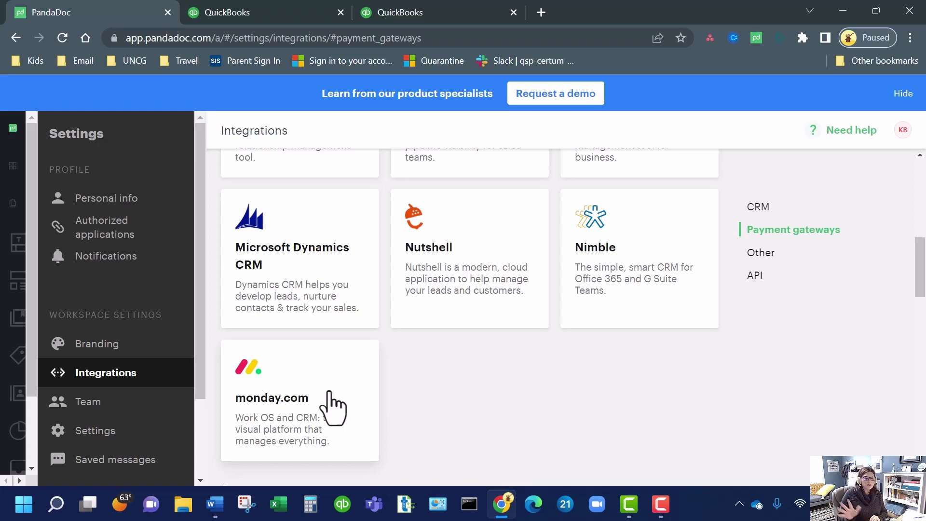
scroll(333, 406, down, 7)
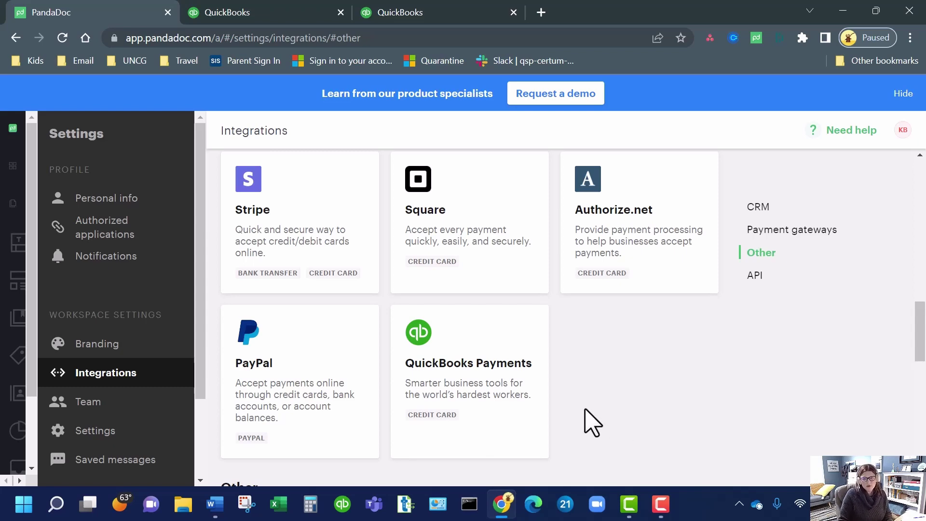
- Pass through the dashboard to the Templates list with Bold, Classic, Fresh and Modern estimates
scroll(592, 423, up, 12)
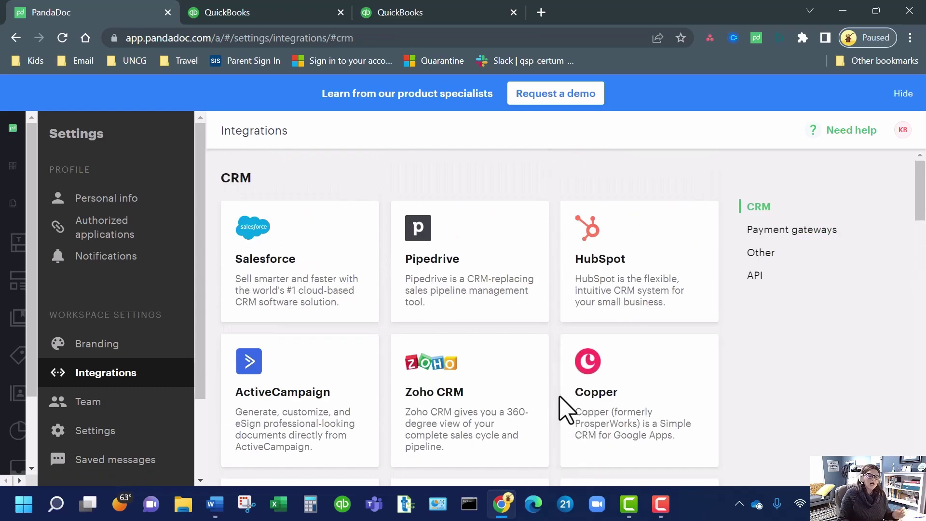
click(9, 166)
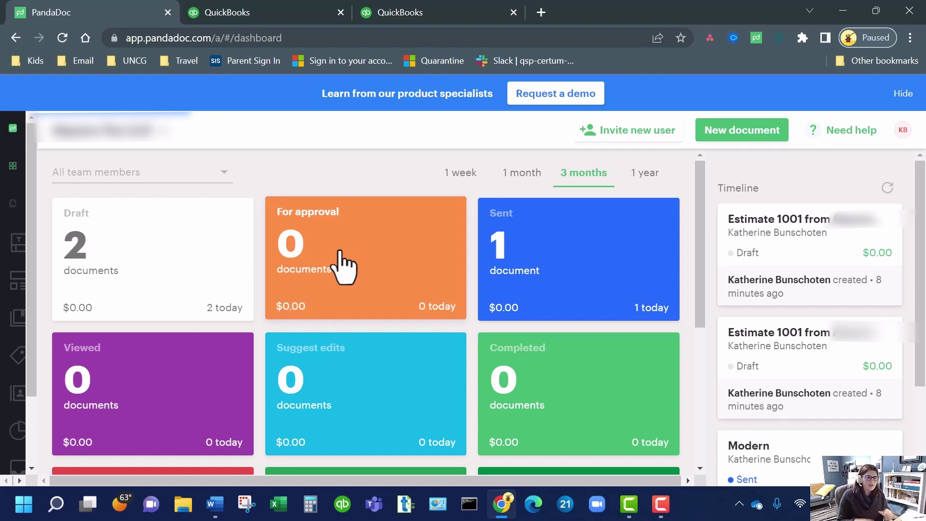
click(18, 247)
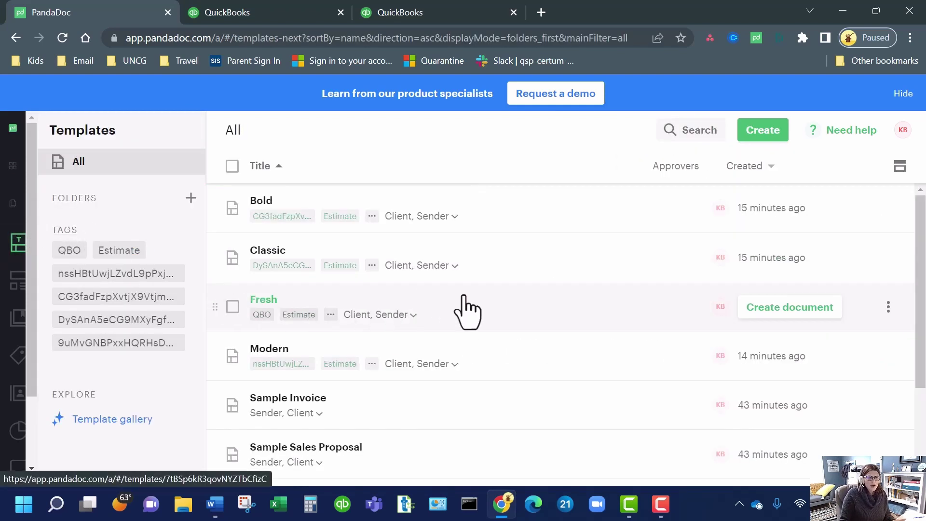
- Look through the Sample Sales Quote template's pricing table, terms and signature, hiding the Content panel
scroll(526, 356, down, 3)
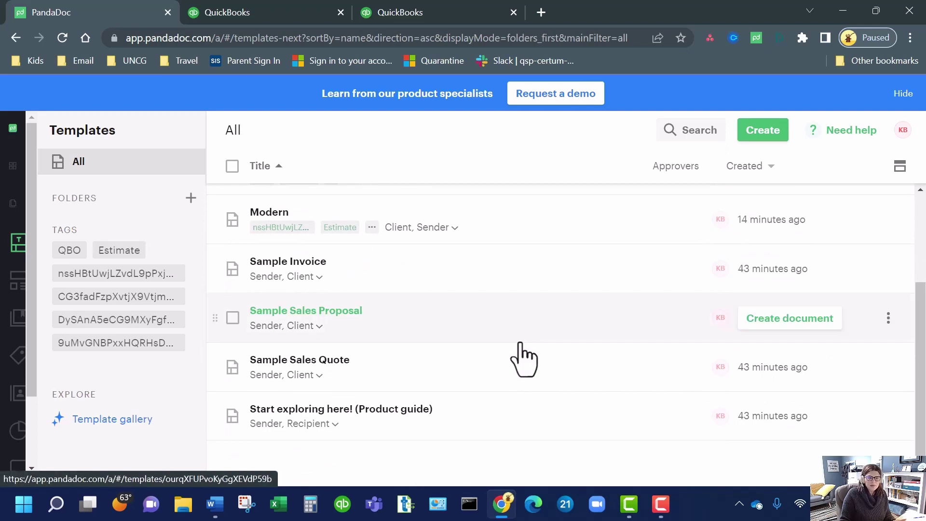
click(325, 361)
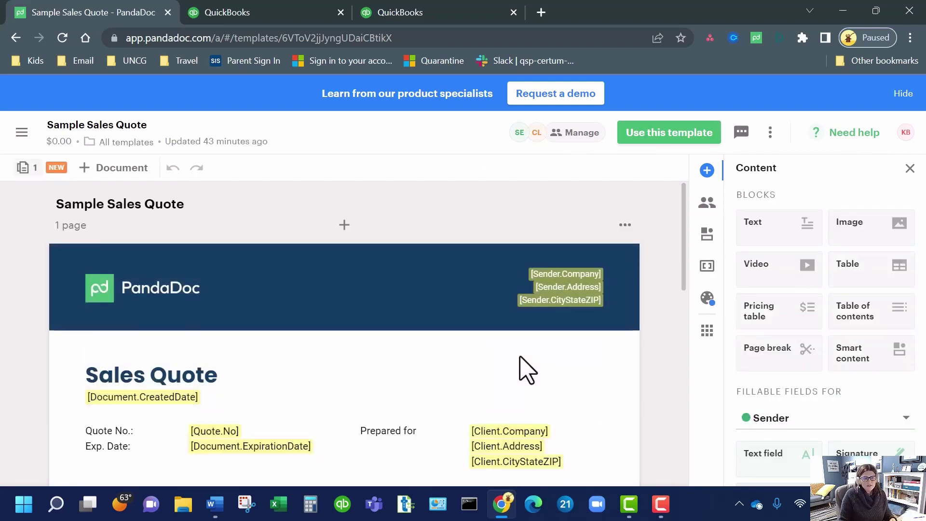
scroll(494, 389, down, 9)
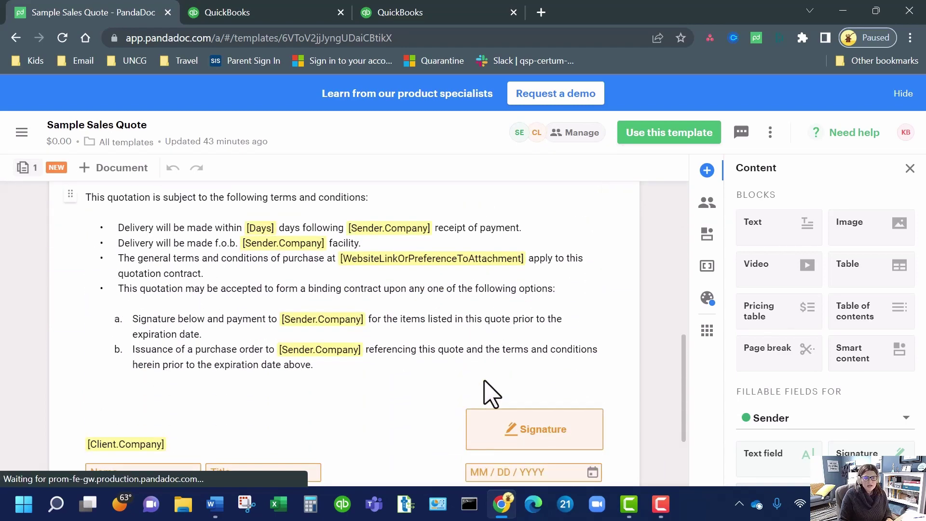
scroll(492, 393, down, 2)
scroll(492, 393, up, 10)
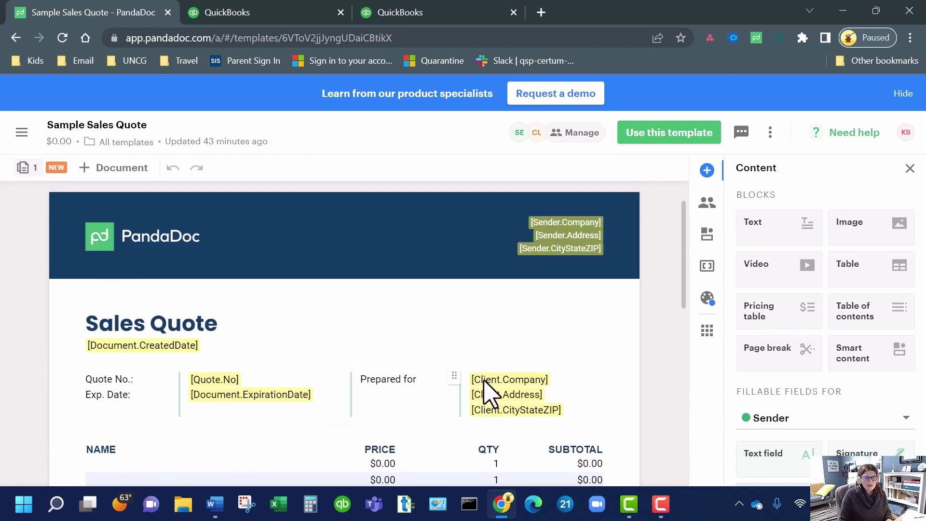
scroll(487, 391, down, 5)
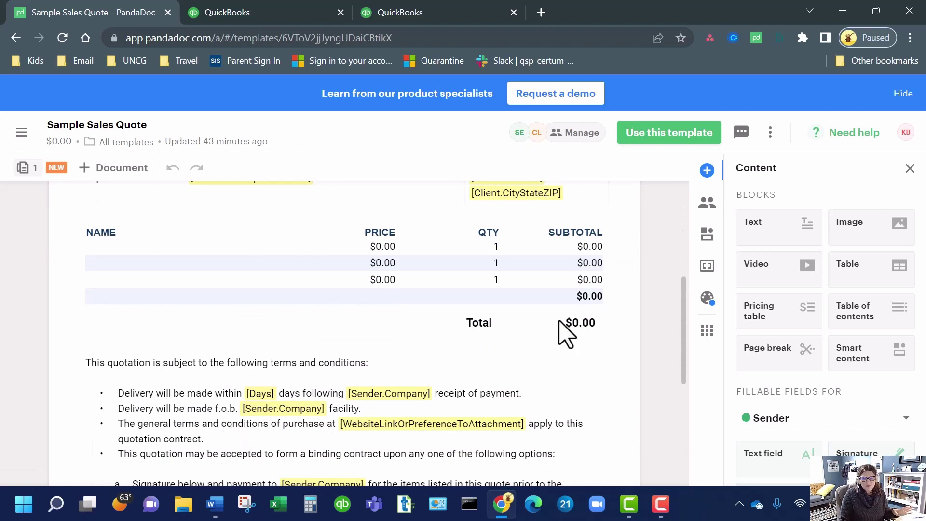
scroll(531, 340, up, 3)
click(911, 169)
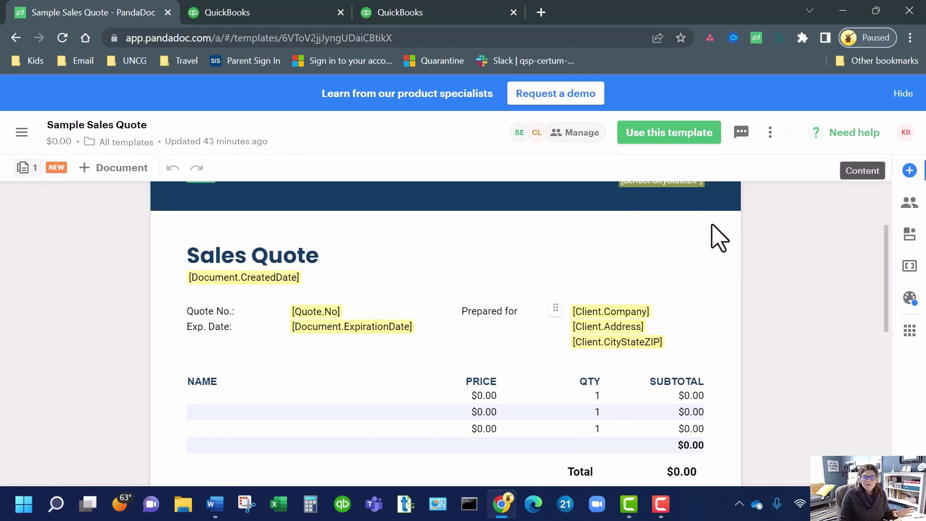
click(21, 133)
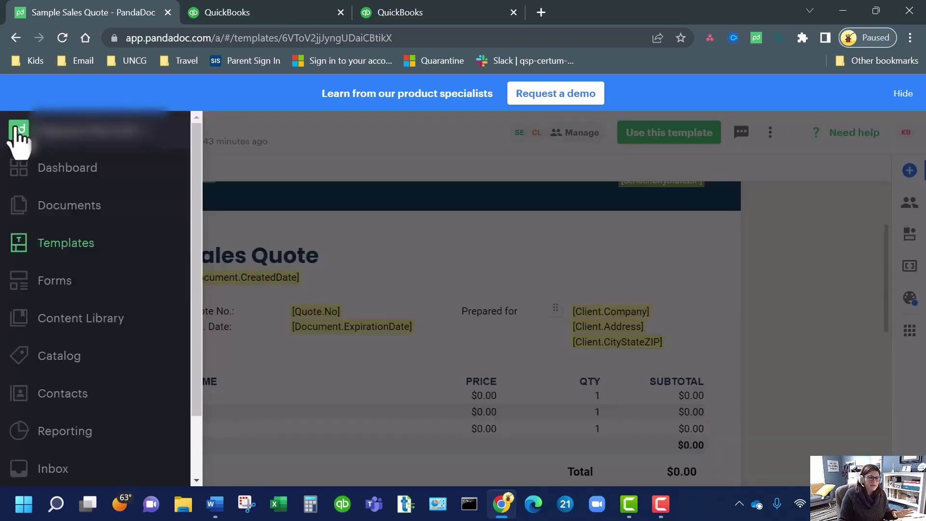
- In the Content Library, show the Create dropdown's content item, upload and folder options
click(63, 319)
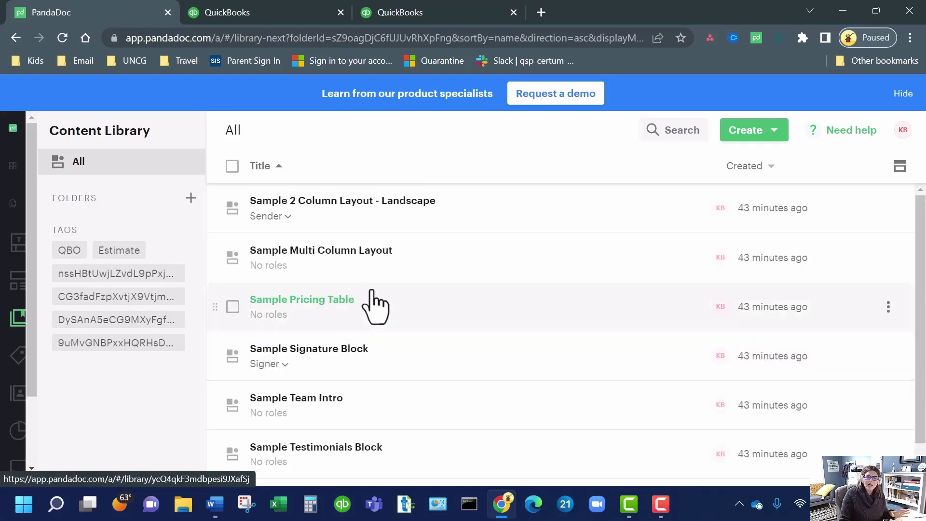
click(752, 131)
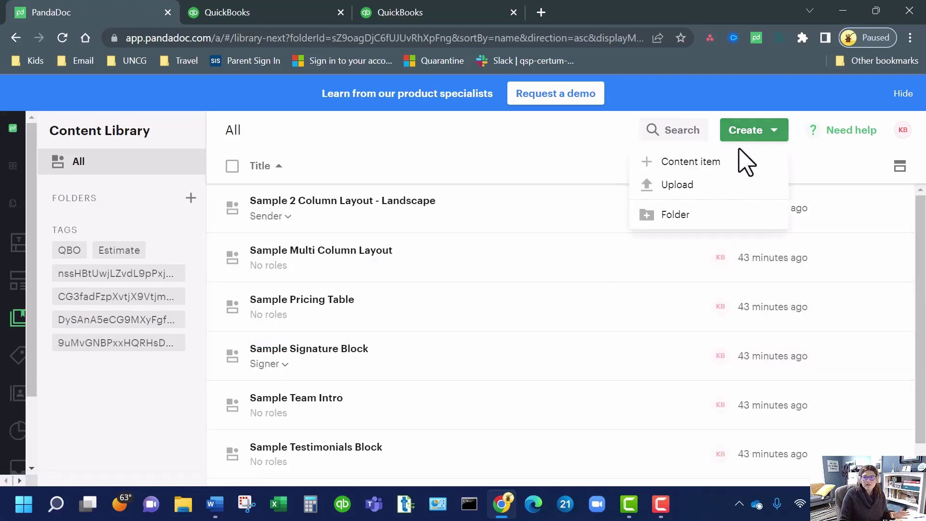
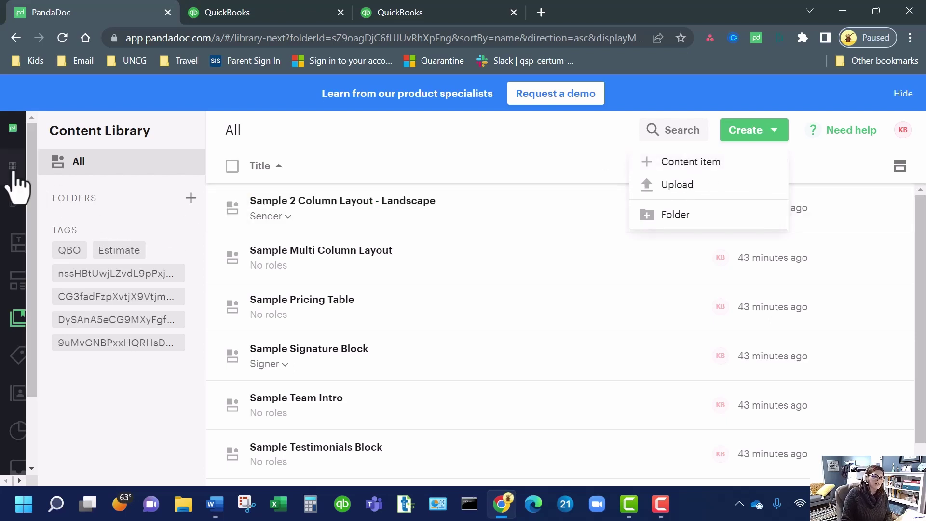
- Check the PandaDoc dashboard's document counts, then return to the QuickBooks Accountant Clients page
click(13, 165)
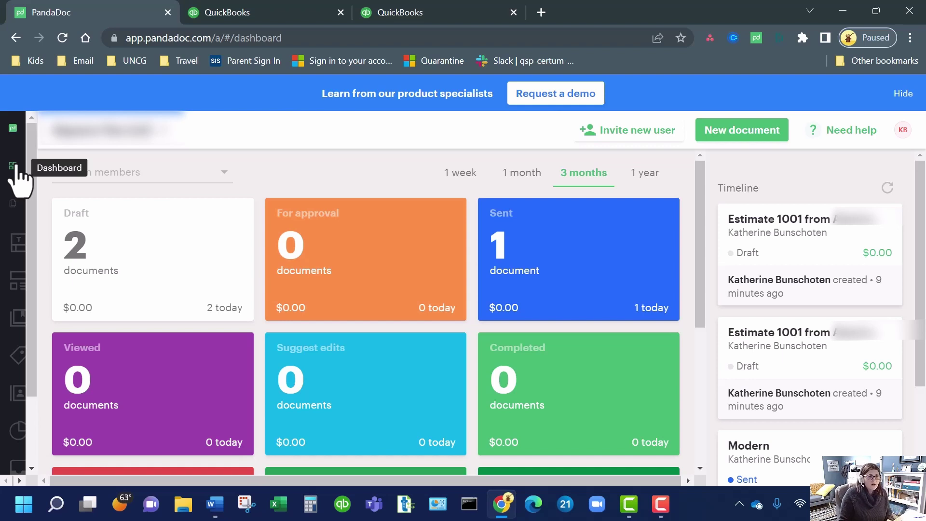
click(205, 16)
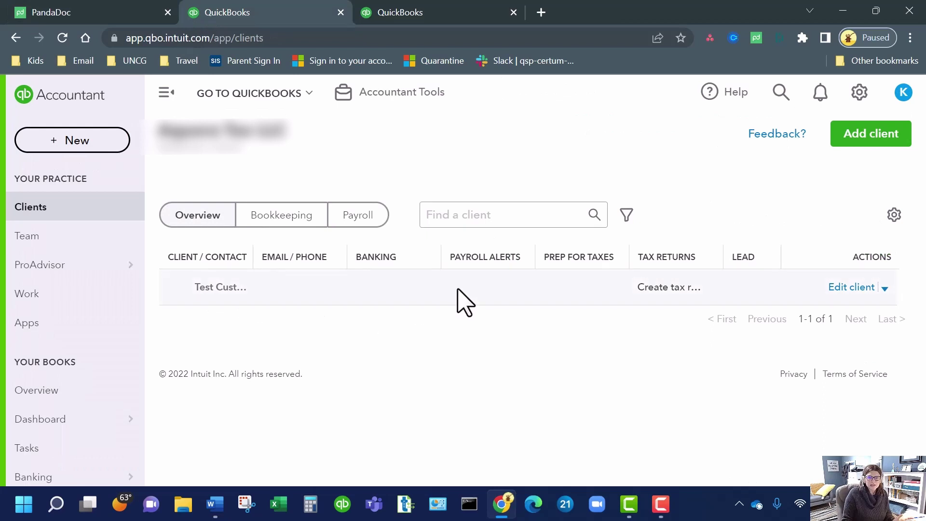
- From the Test Customer client record, create a new blank Estimate #1002
click(226, 288)
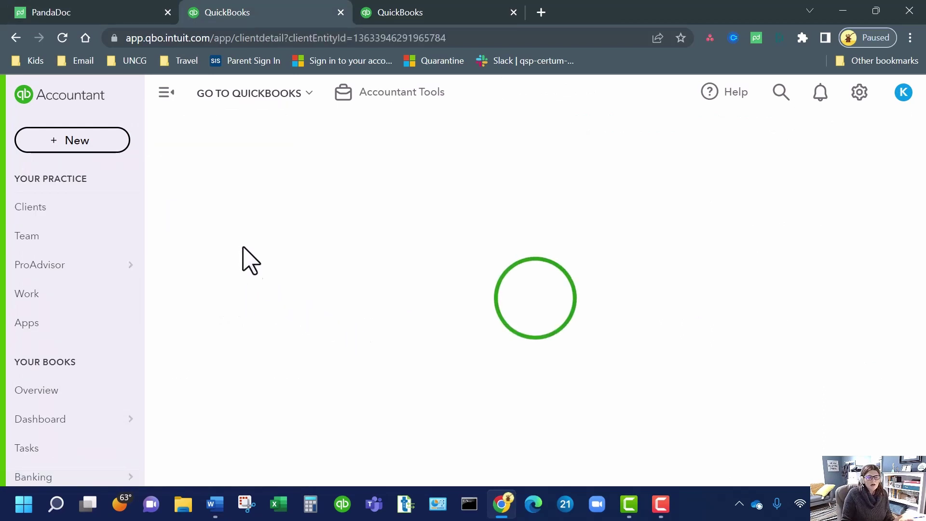
click(99, 153)
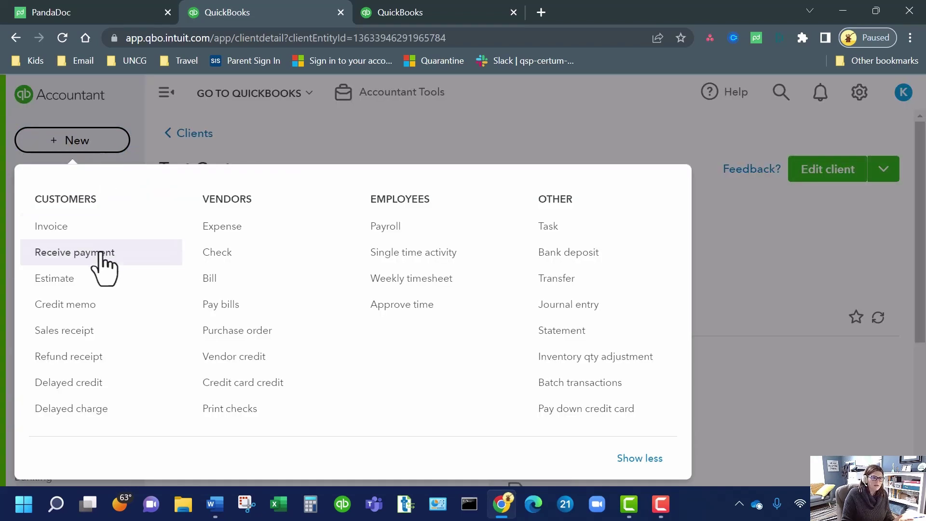
click(98, 280)
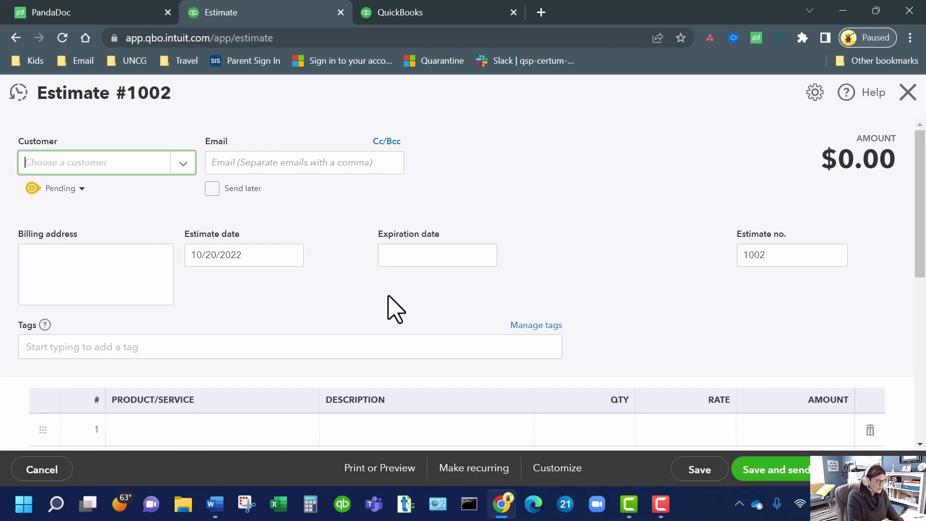
- Choose Test Customer as the estimate's customer and enter the customer's e-mail address
text(test)
click(124, 221)
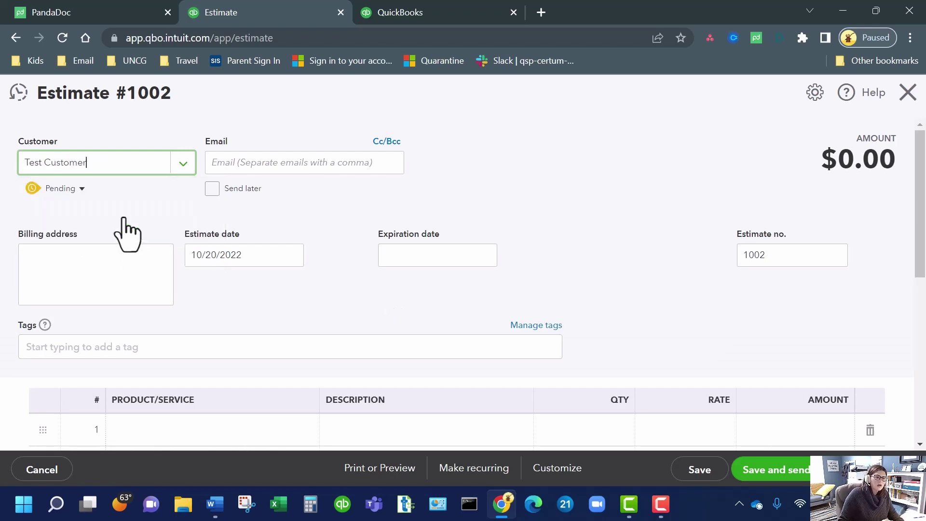
key(Tab)
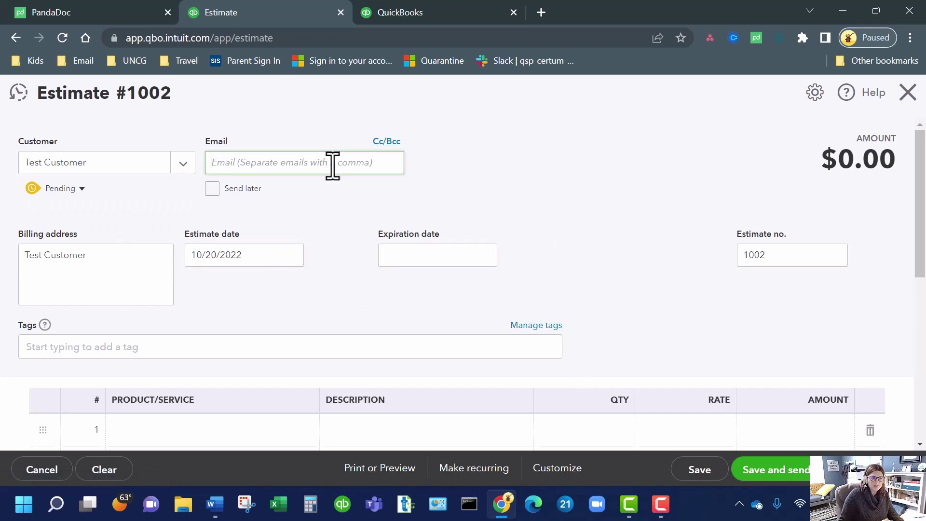
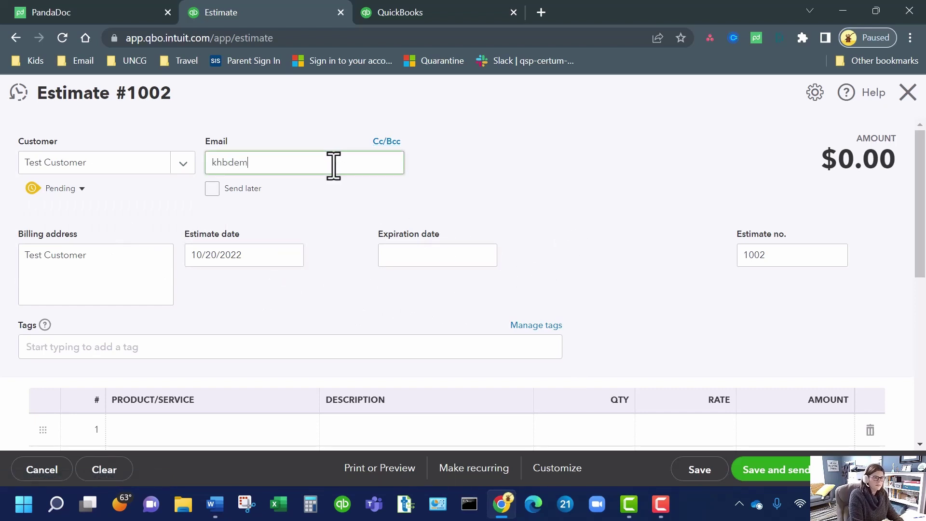
click(465, 165)
scroll(637, 262, down, 5)
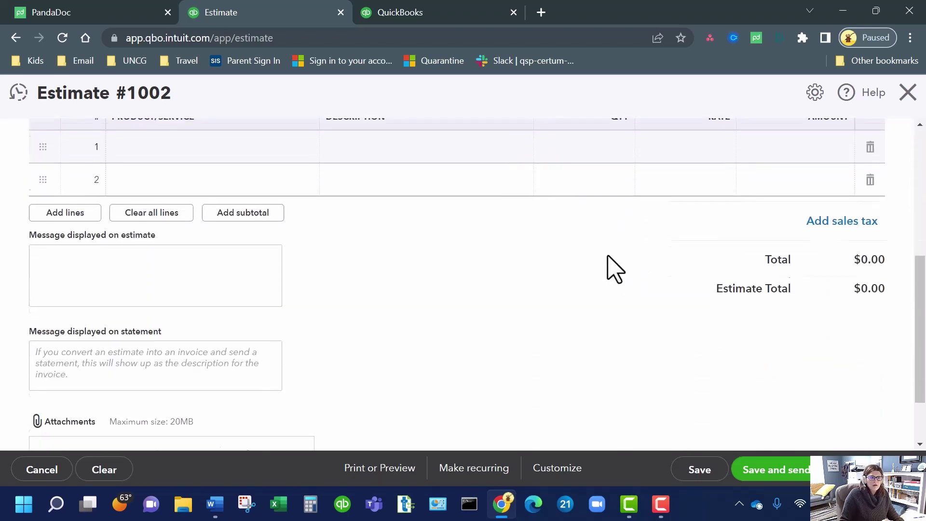
scroll(289, 256, up, 3)
- Add line 1: Hours, description 'test hrs', quantity 5, rate 150, amount 750.00
click(267, 296)
click(304, 290)
click(299, 347)
click(395, 290)
text(test hrs)
key(Tab)
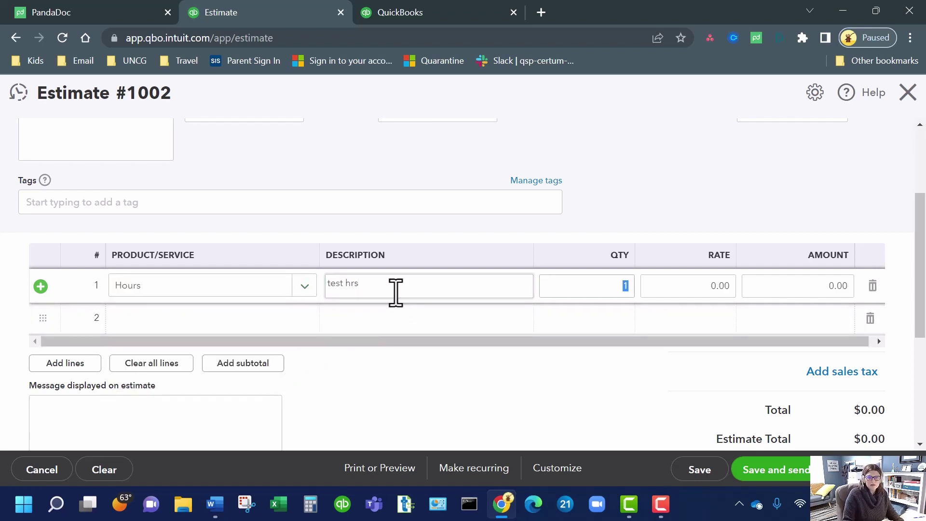
text(5)
key(Tab)
text(150)
key(Tab)
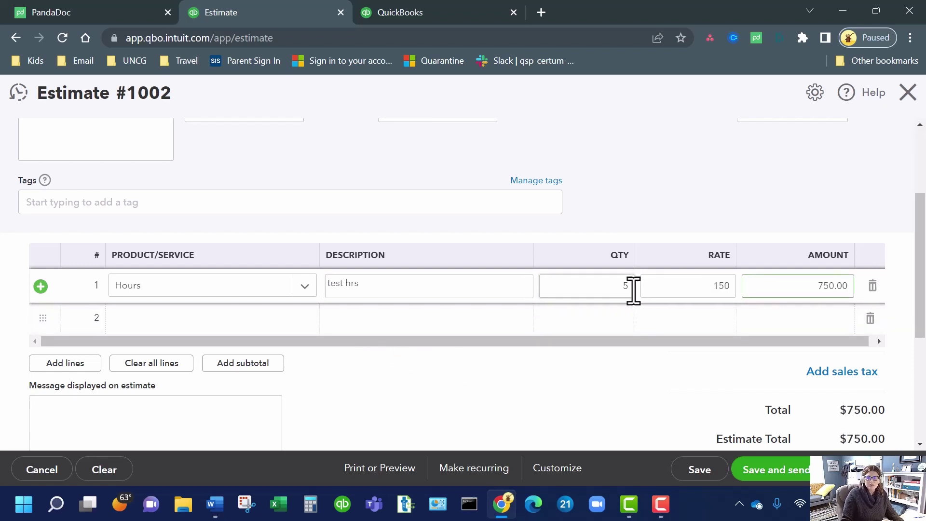
- Enter 'tes' as the estimate message and 'test test' as the statement message
scroll(772, 330, down, 3)
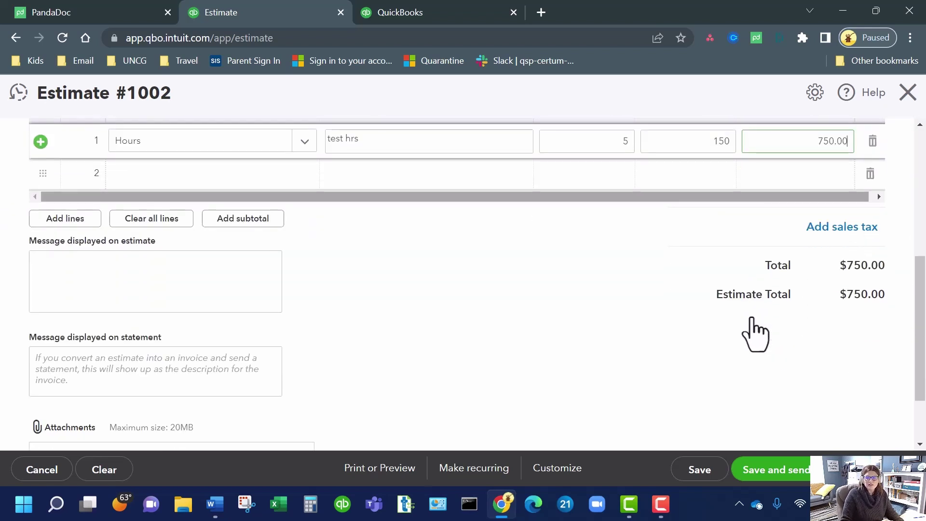
click(204, 294)
text(test test)
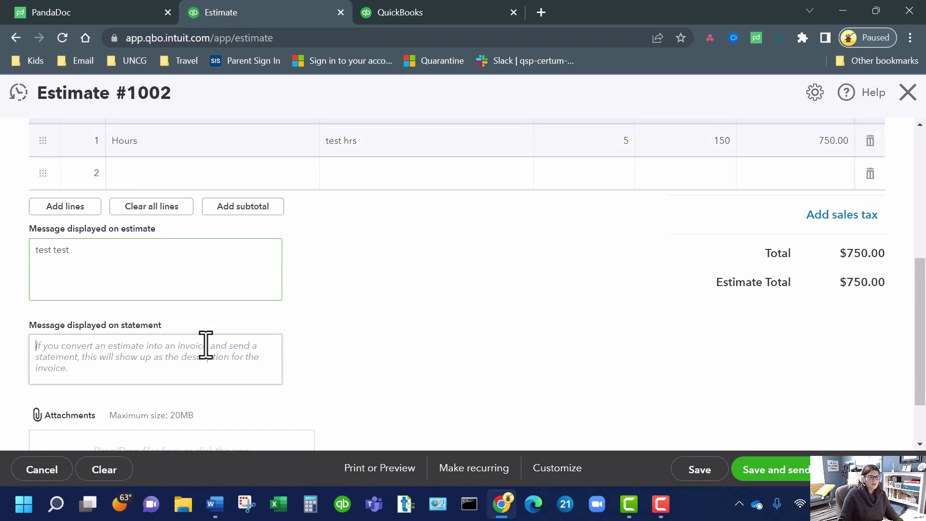
click(205, 346)
text(test)
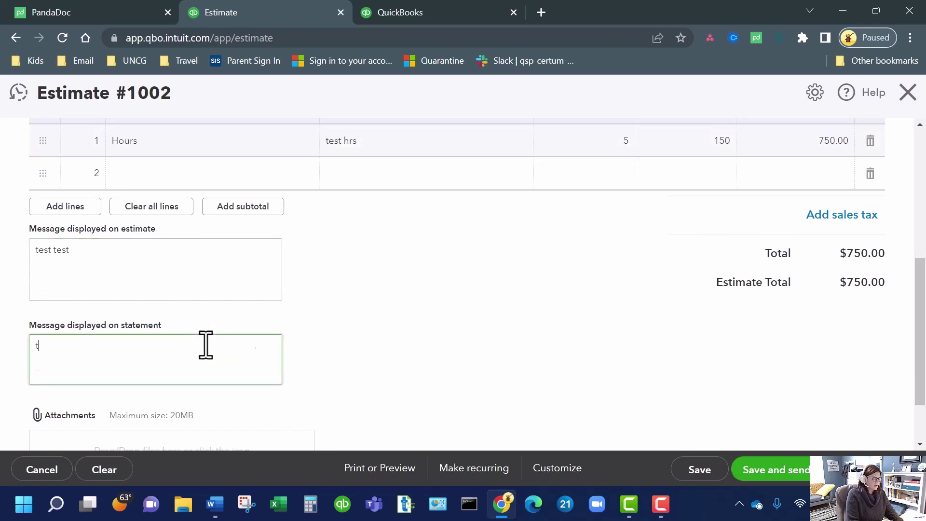
text( test)
scroll(482, 374, down, 2)
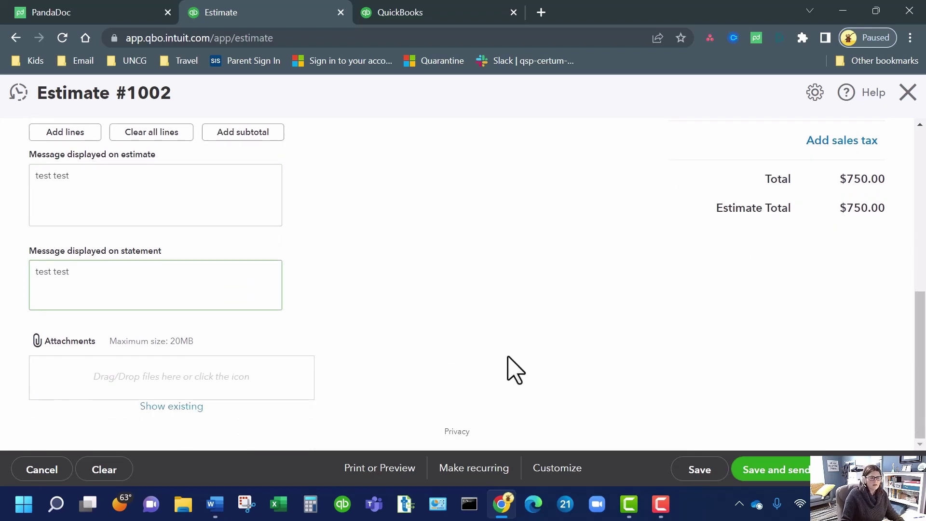
scroll(649, 379, up, 10)
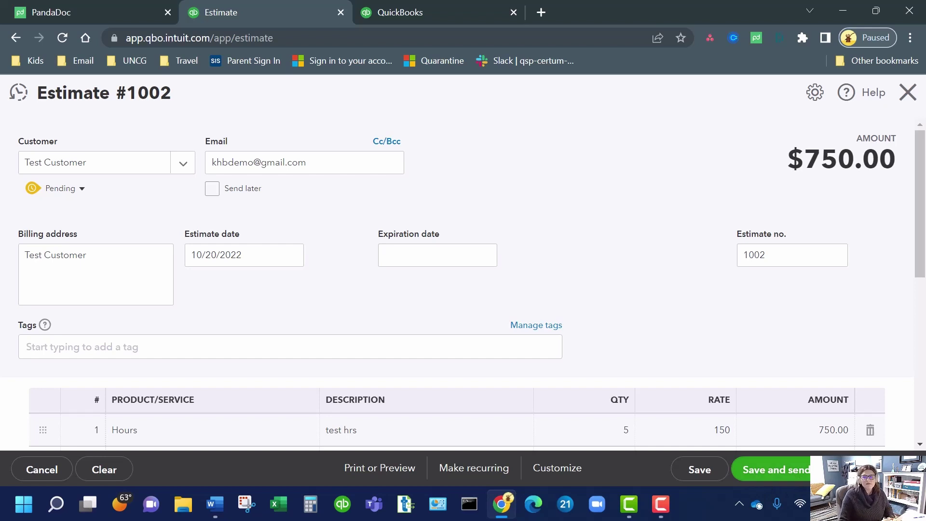
- Dismiss the extra save options and save Estimate 1002, bringing up the PandaDoc template picker
click(826, 469)
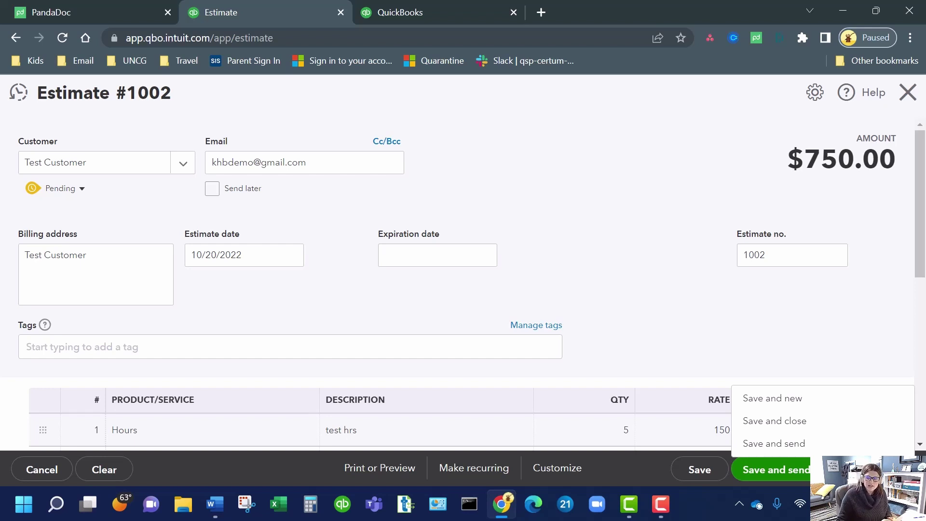
click(903, 470)
click(904, 470)
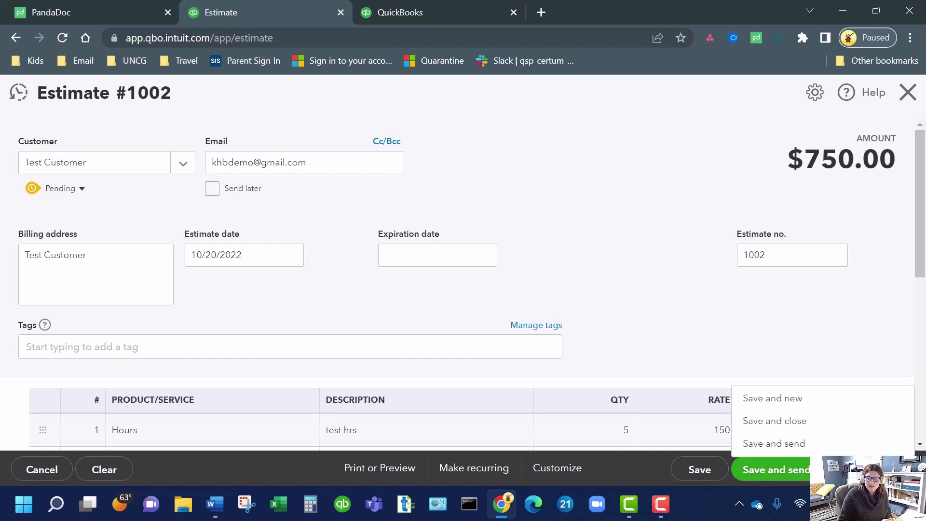
click(904, 469)
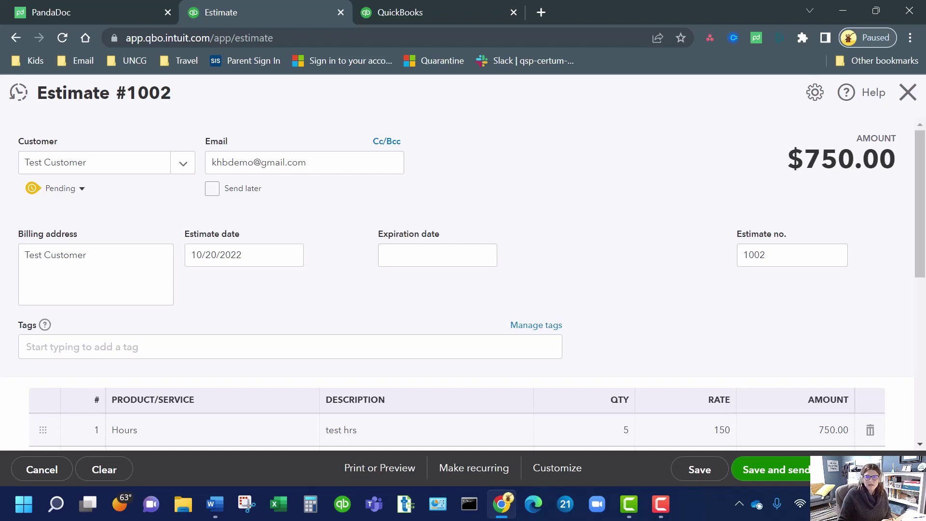
click(800, 470)
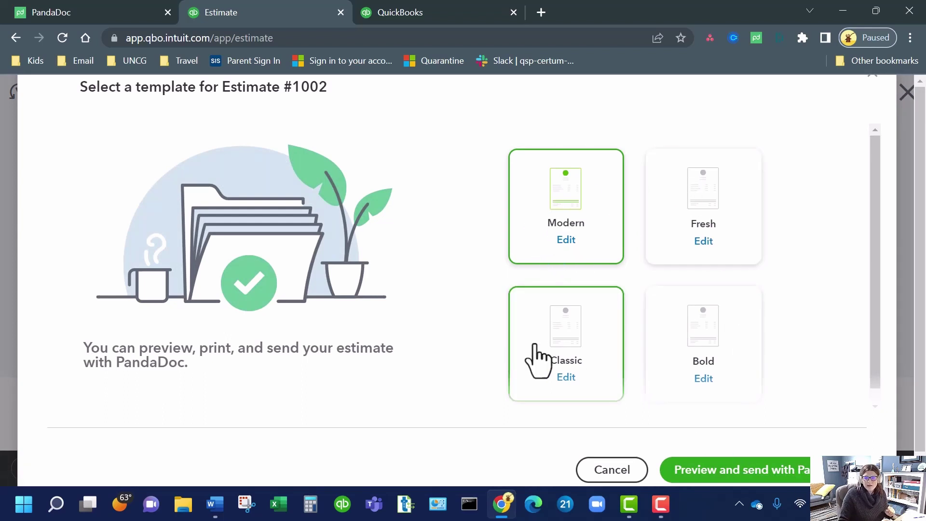
- Keep the Modern template and choose Preview and send with PandaDoc
scroll(676, 356, down, 1)
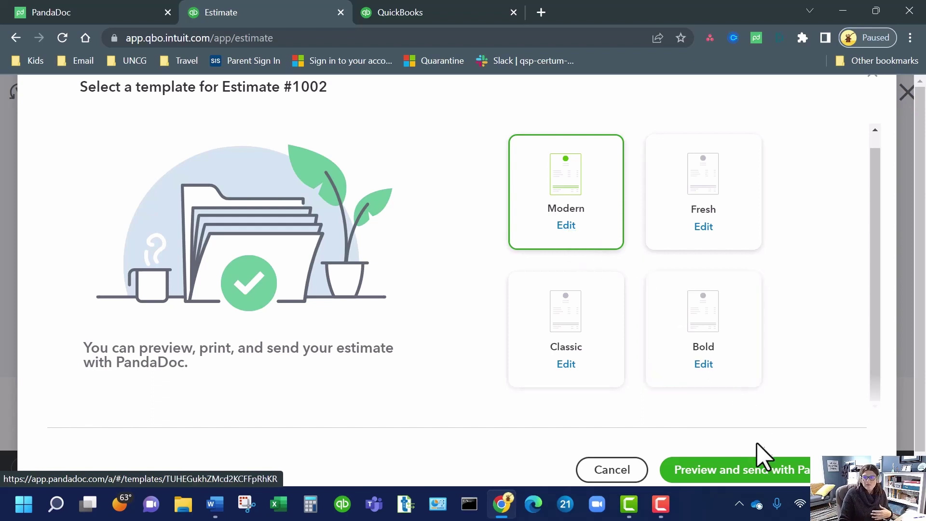
click(762, 471)
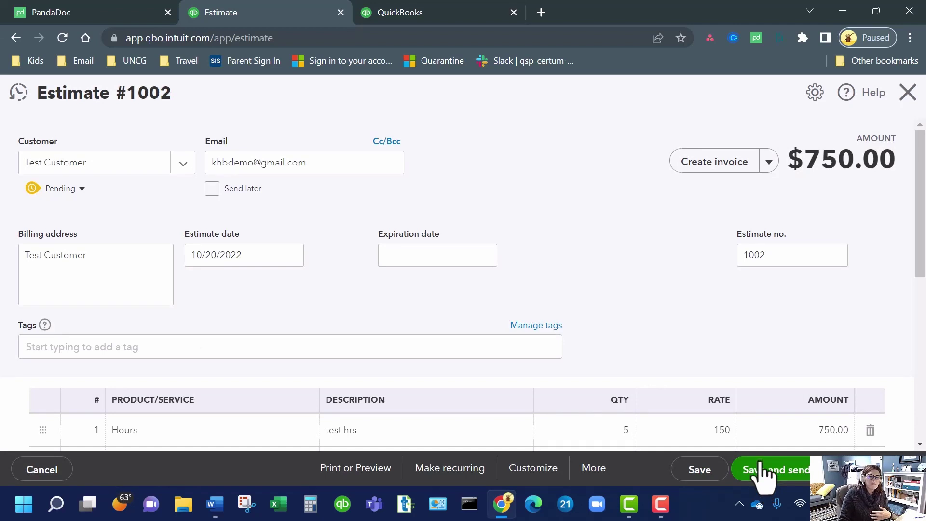
- Save and send Estimate 1002 so it opens as the 'Estimate 1002' PandaDoc draft
click(765, 472)
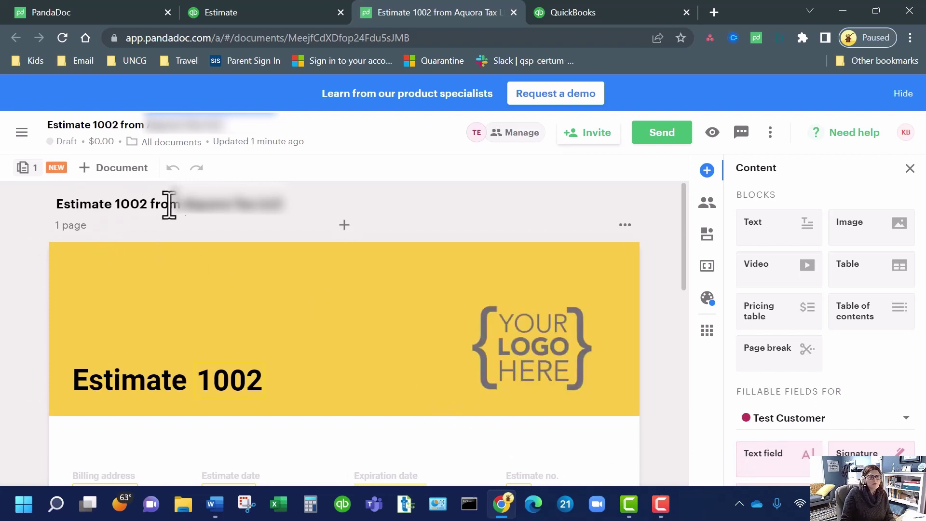
scroll(323, 289, down, 3)
scroll(322, 285, down, 2)
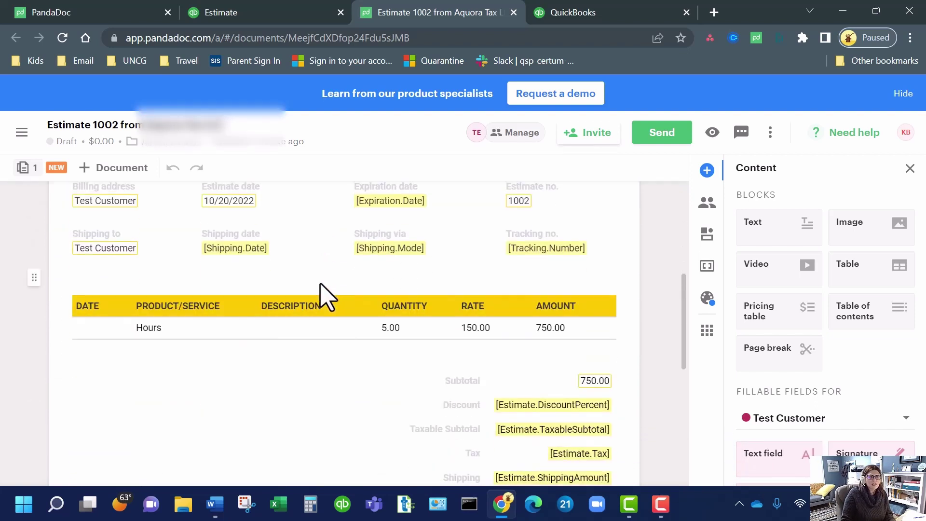
scroll(322, 285, up, 1)
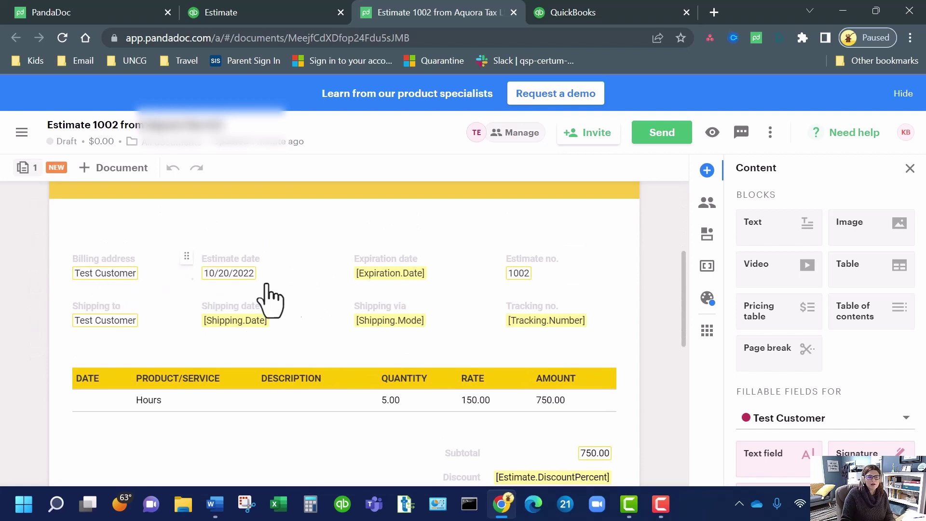
scroll(475, 412, down, 2)
scroll(474, 402, down, 5)
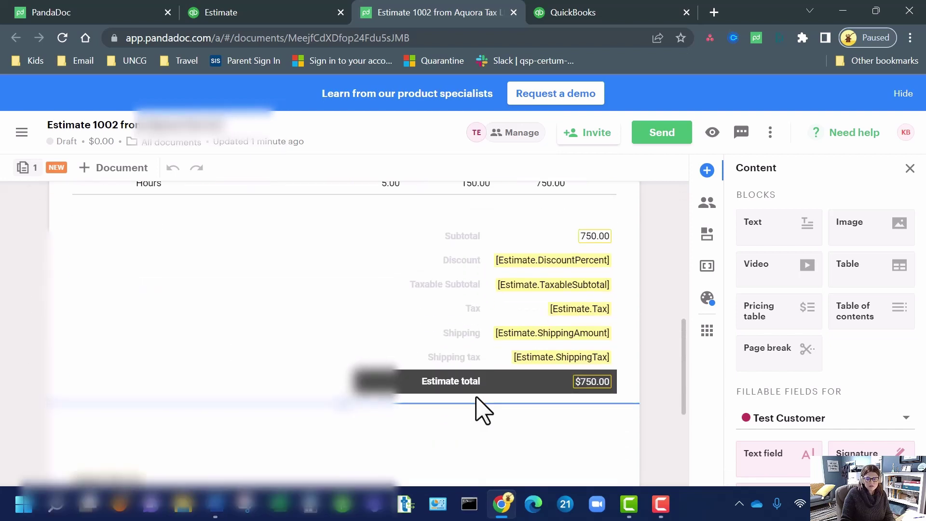
scroll(477, 402, up, 2)
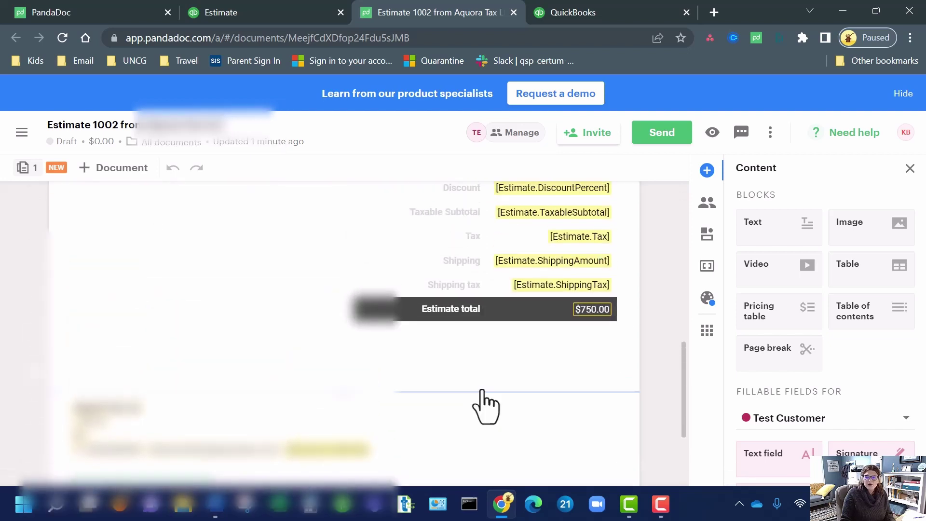
scroll(459, 442, up, 3)
scroll(461, 438, up, 8)
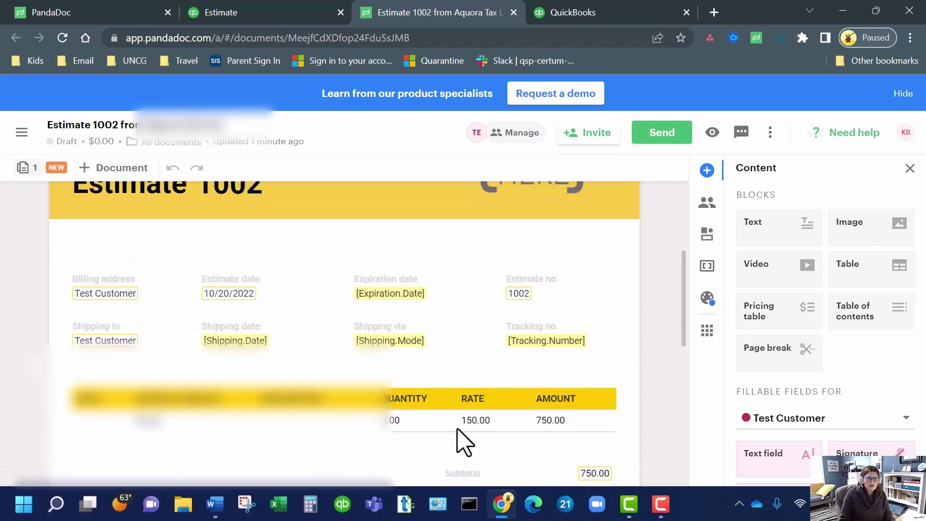
scroll(463, 440, down, 8)
scroll(464, 440, down, 7)
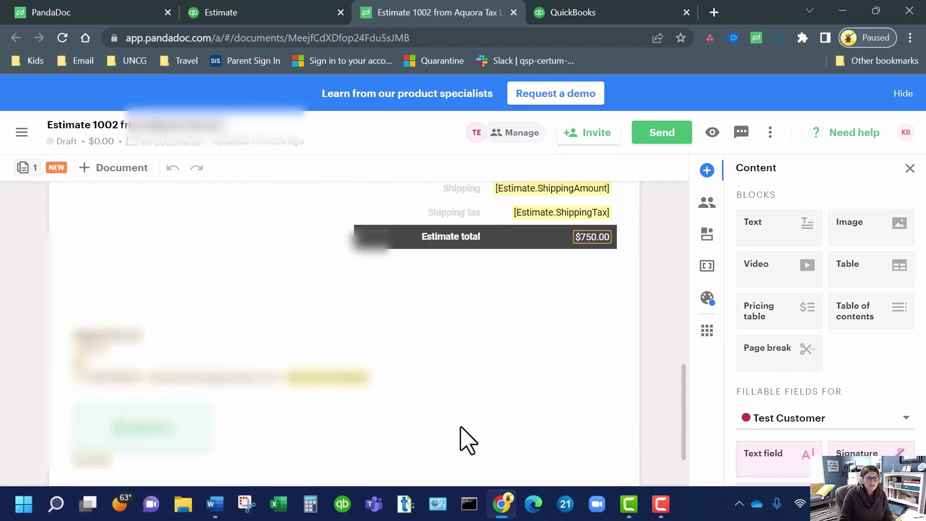
scroll(467, 445, up, 4)
drag(762, 220, 173, 381)
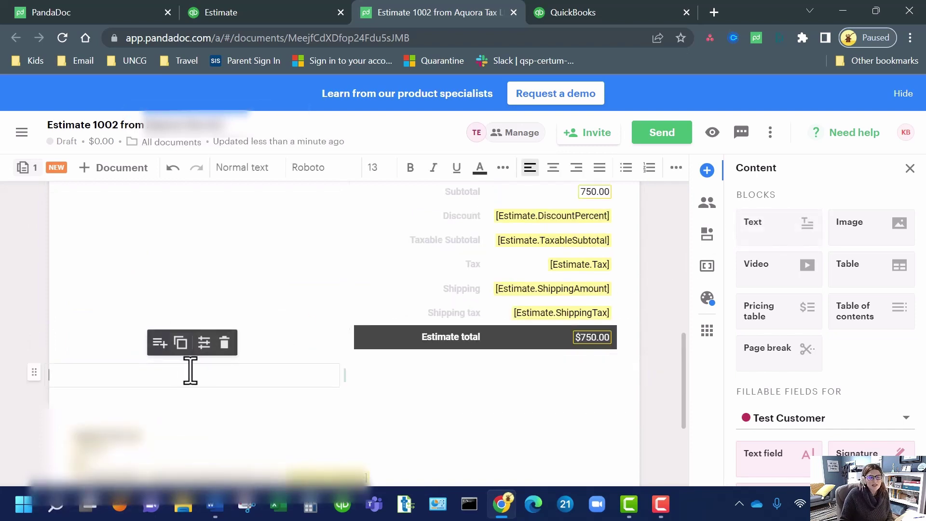
click(225, 342)
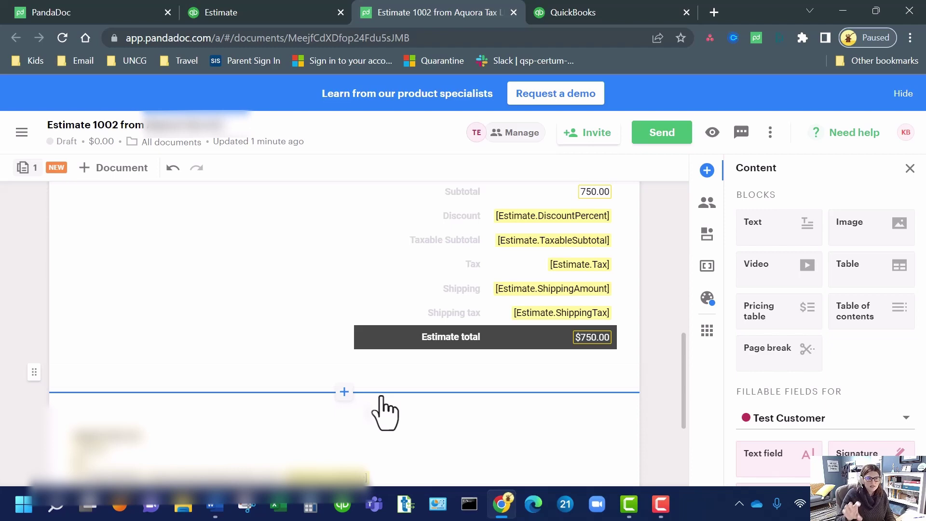
scroll(482, 405, up, 10)
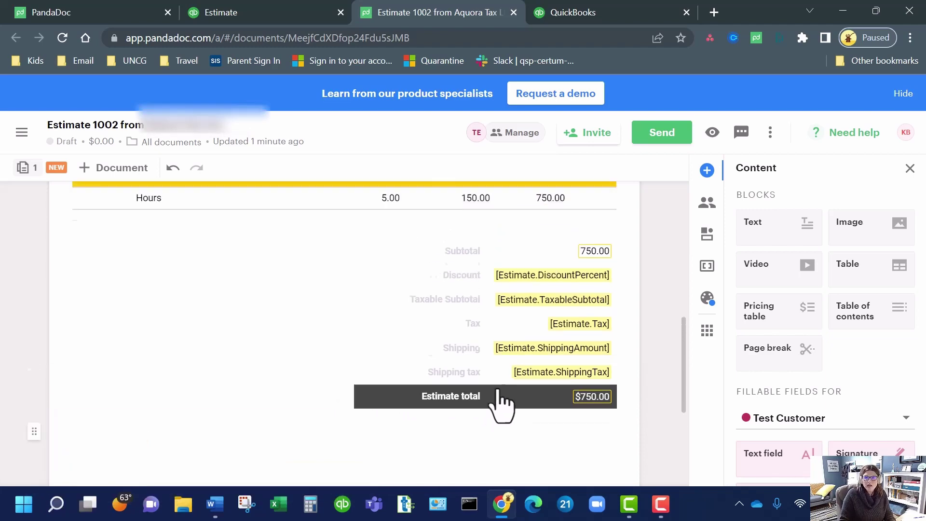
scroll(492, 403, down, 4)
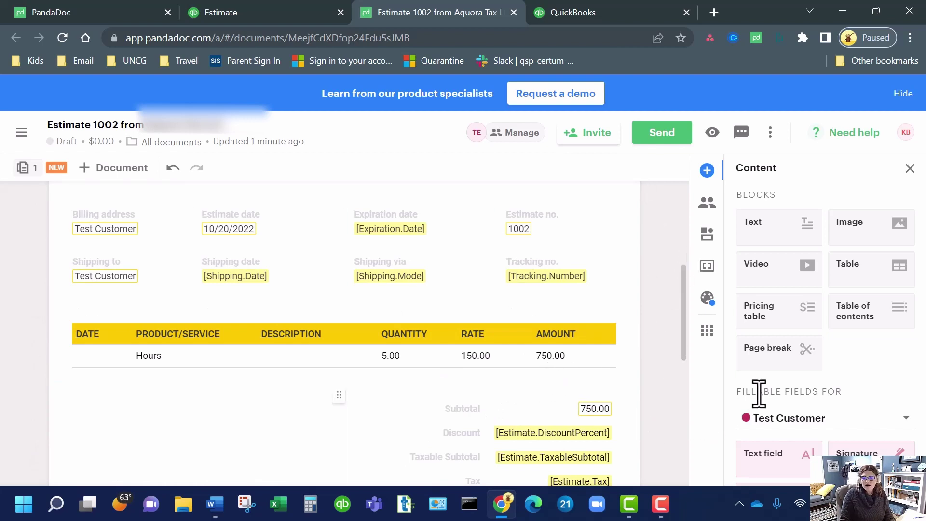
scroll(756, 388, down, 2)
scroll(527, 430, down, 5)
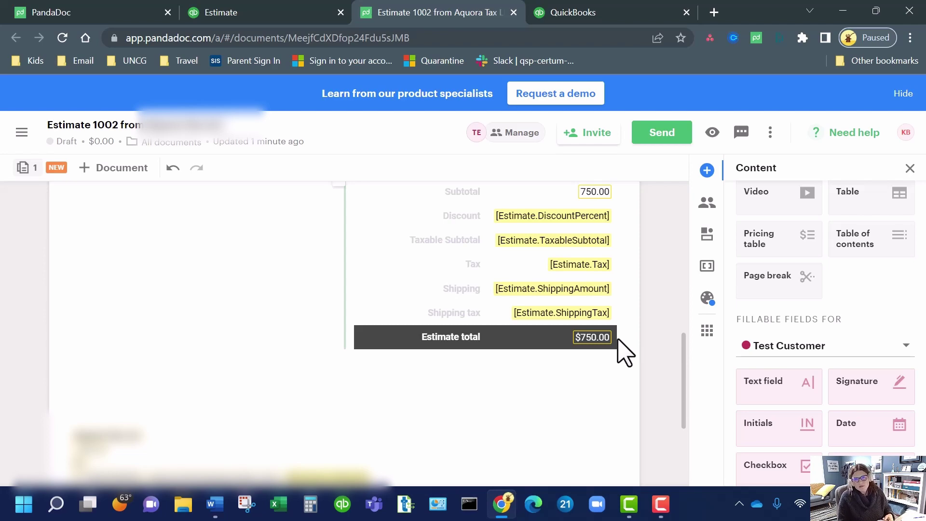
scroll(521, 311, up, 10)
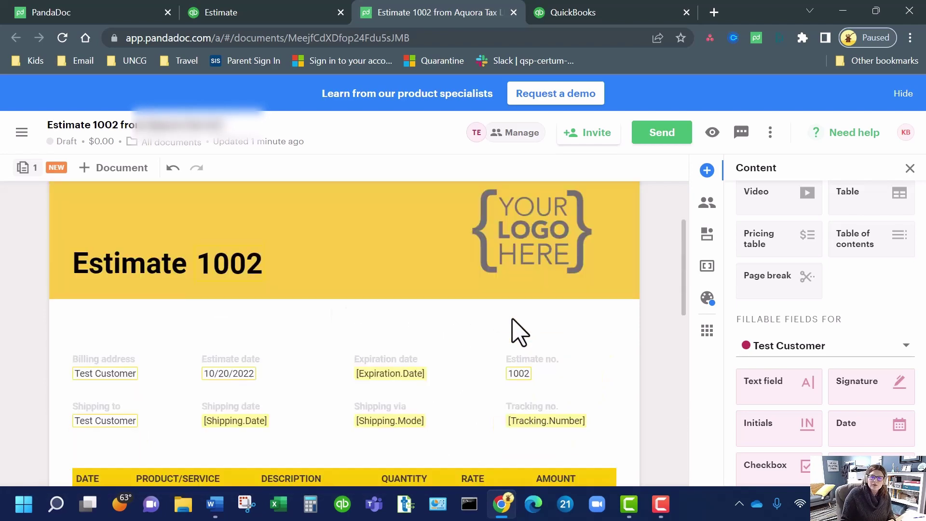
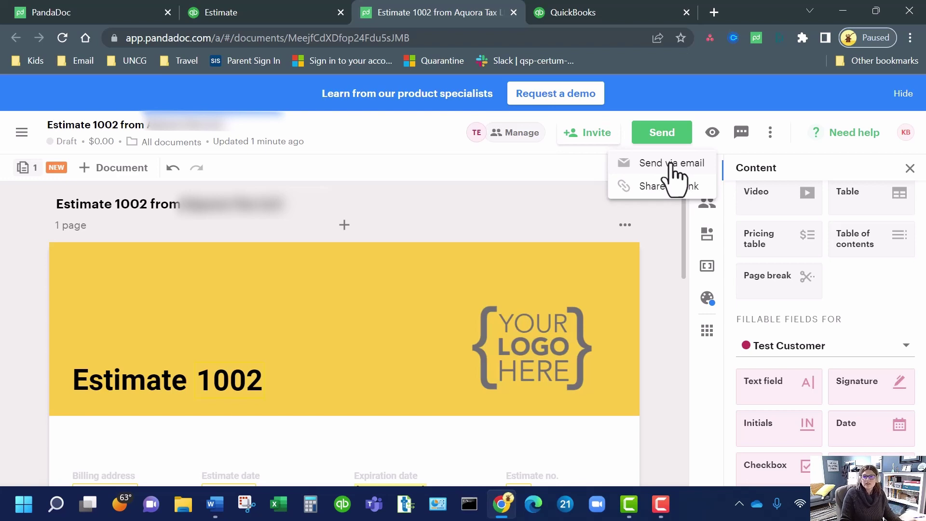
- Reveal the email and link sending options for the Estimate 1002 draft
click(672, 164)
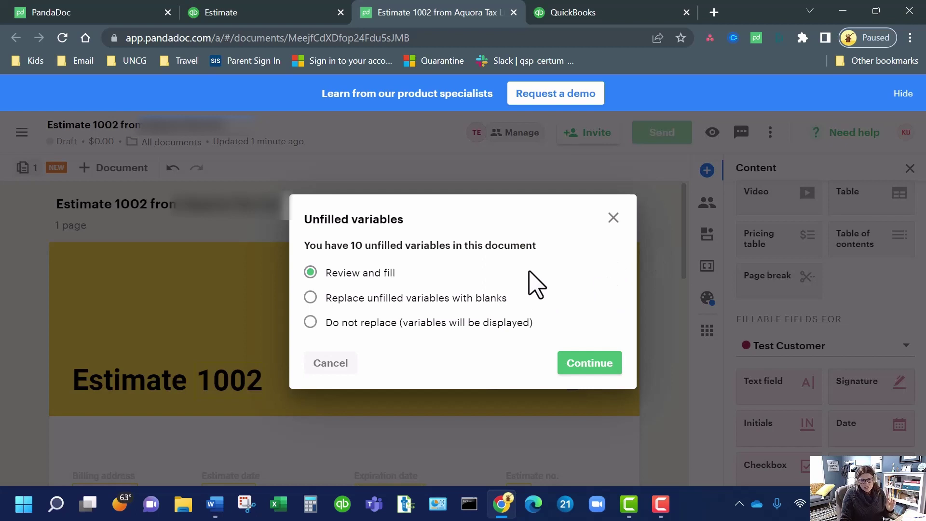
- Choose 'Replace unfilled variables with blanks' for the 10 unfilled variables and continue
click(467, 299)
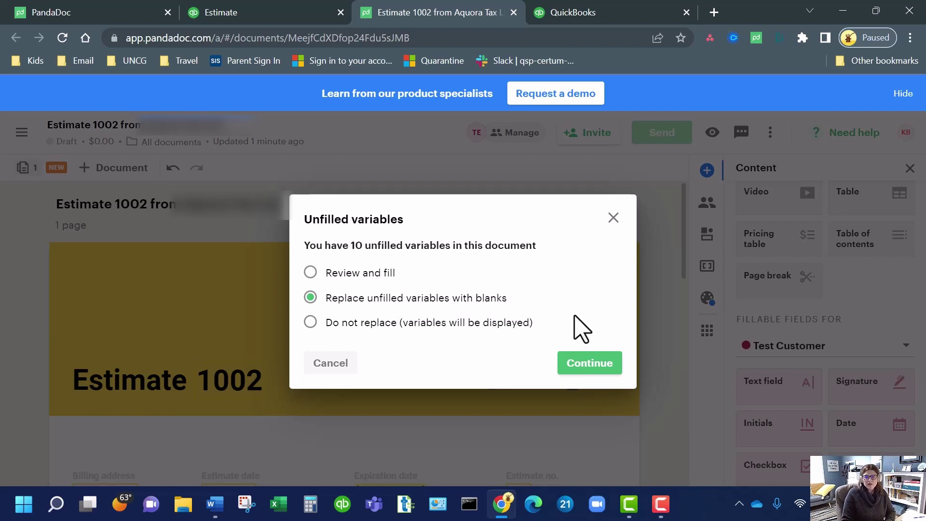
click(616, 372)
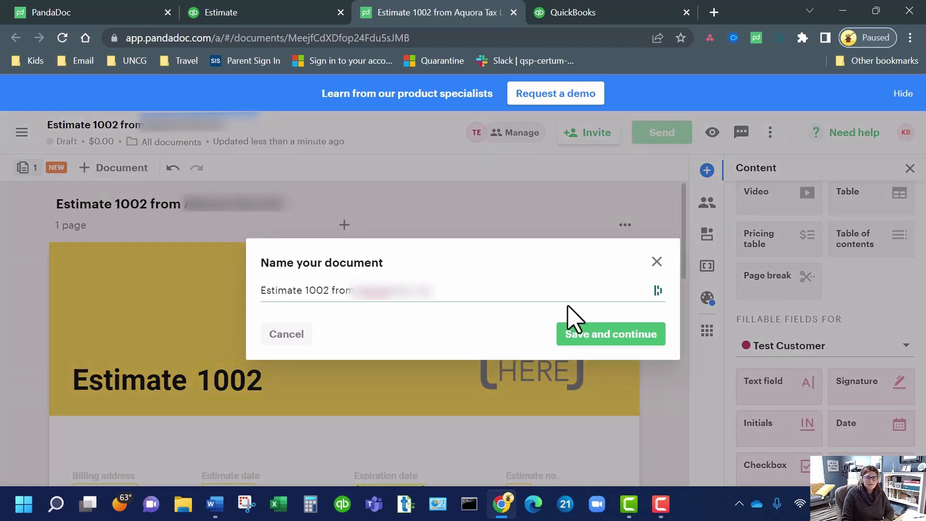
- Keep the document name, review the default email message, and send Estimate 1002 to Test Customer
click(598, 339)
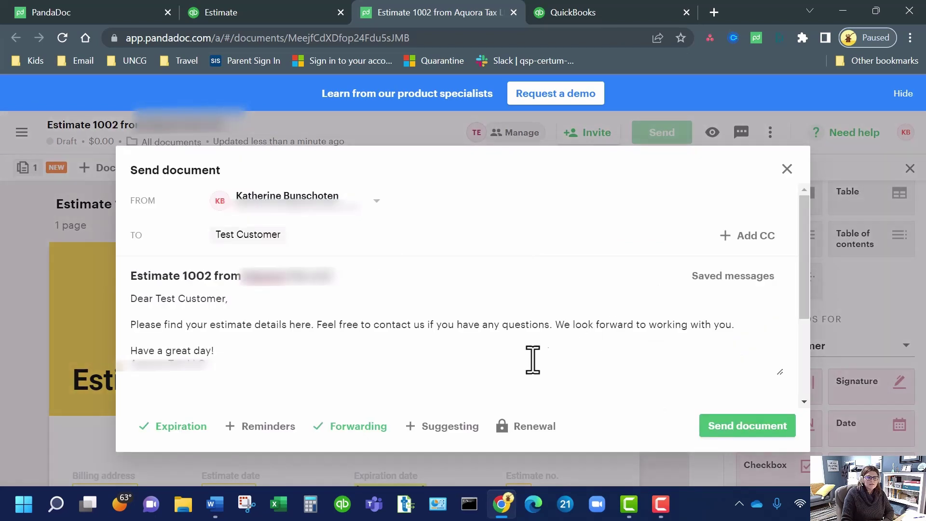
drag(240, 362, 132, 319)
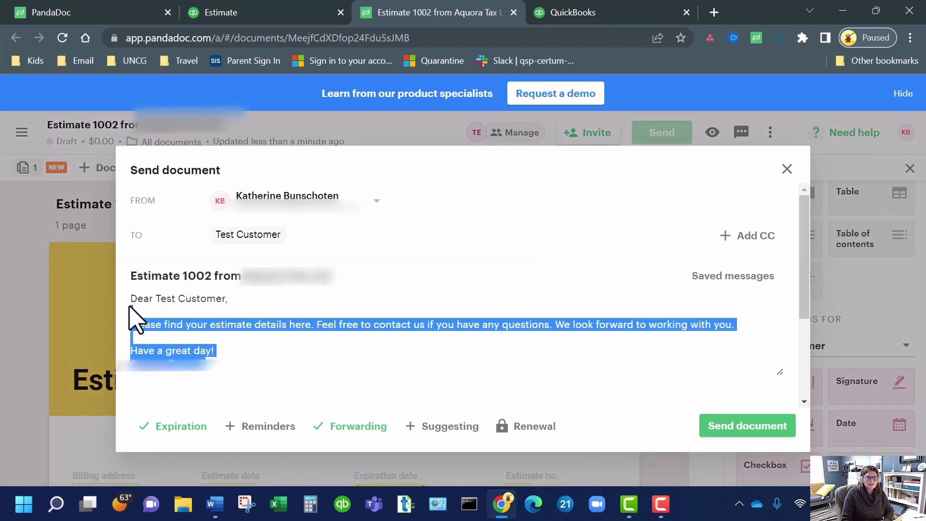
click(315, 362)
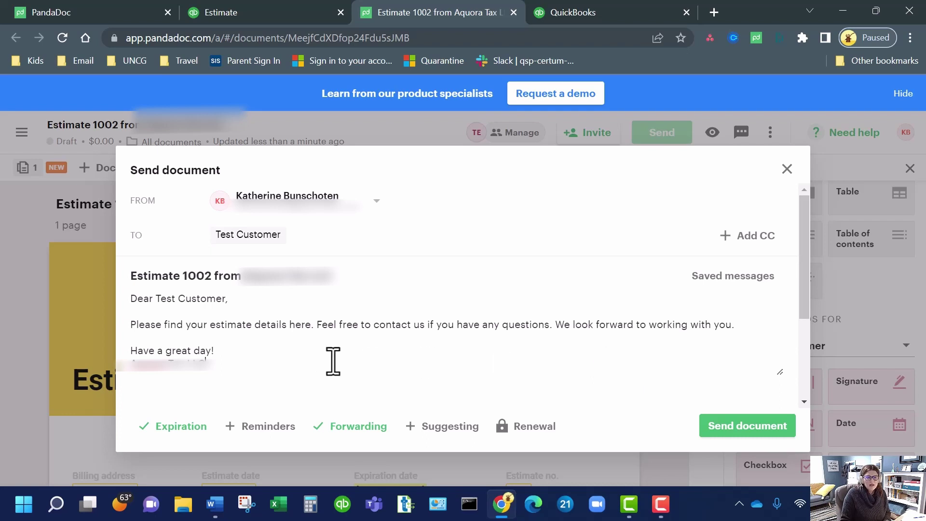
drag(265, 364, 139, 309)
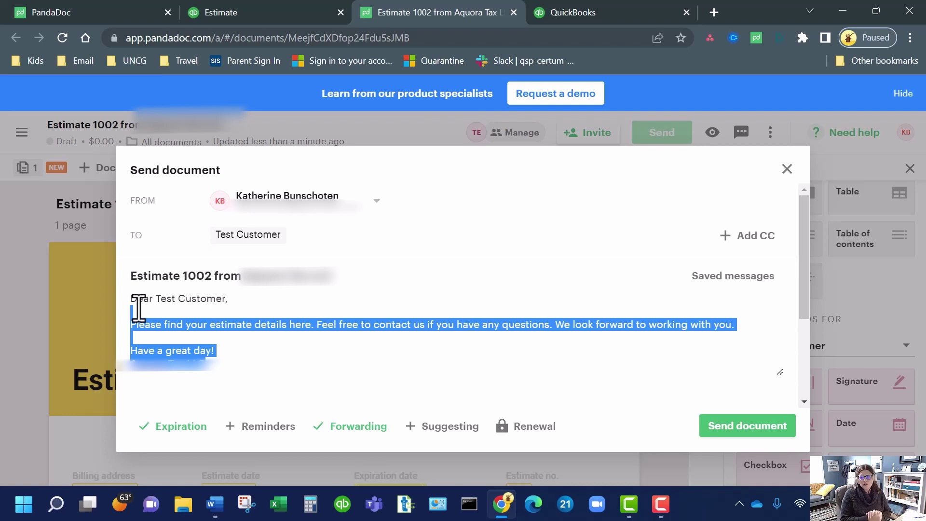
click(764, 427)
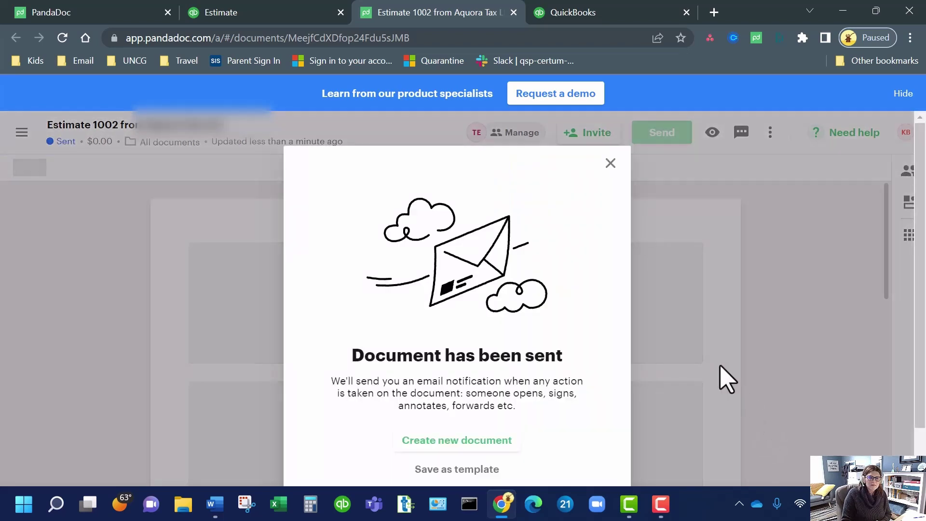
- Dismiss the 'Document has been sent' confirmation and go to the Dashboard from the navigation menu
click(610, 164)
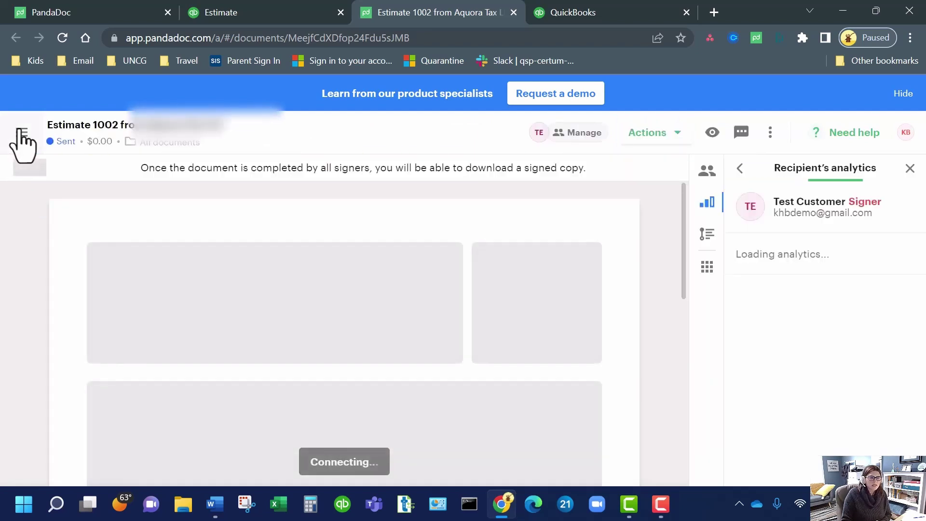
mouse_move(19, 140)
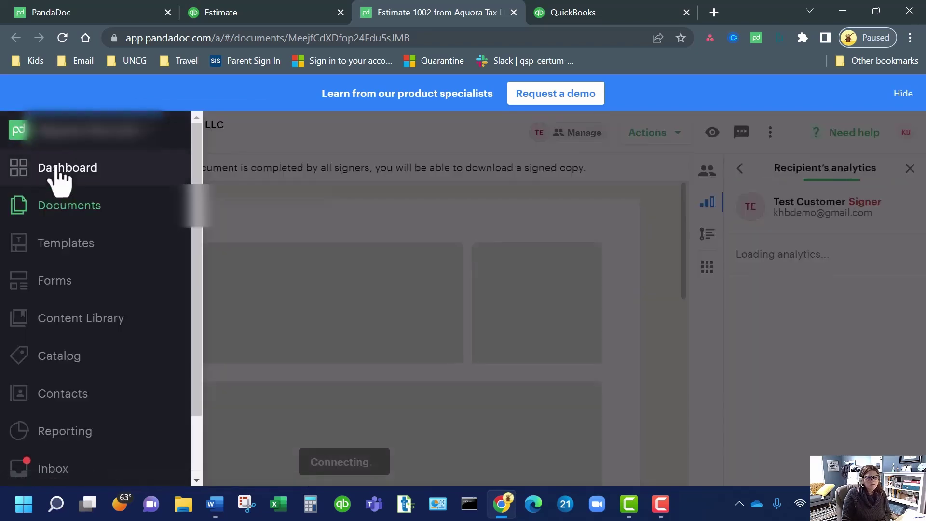
click(56, 182)
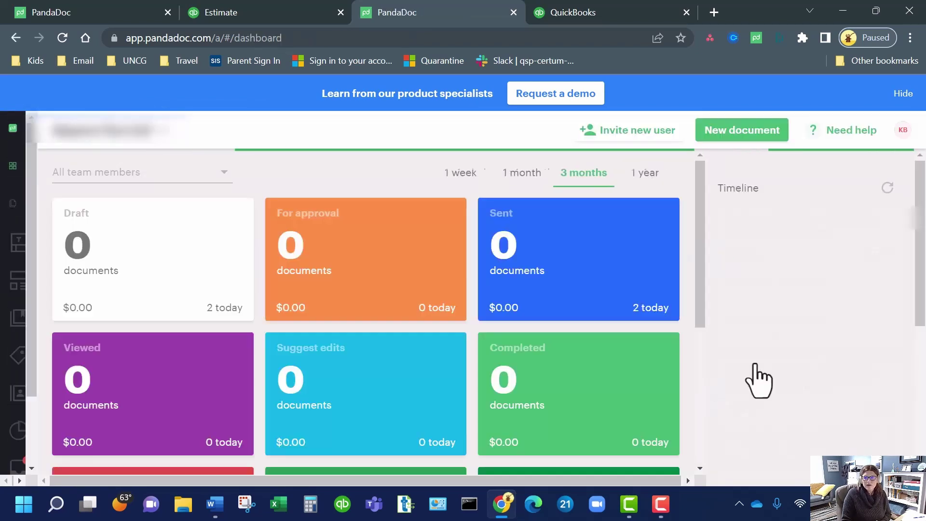